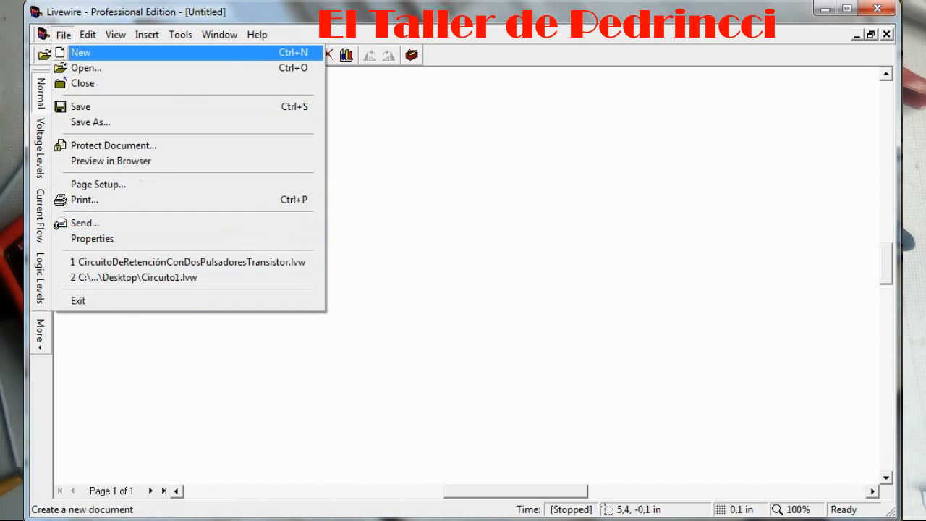
- Open the existing circuit document Circuito1.lvw from the CanalElectricidad folder
key("Left")
key("Right")
key("Down")
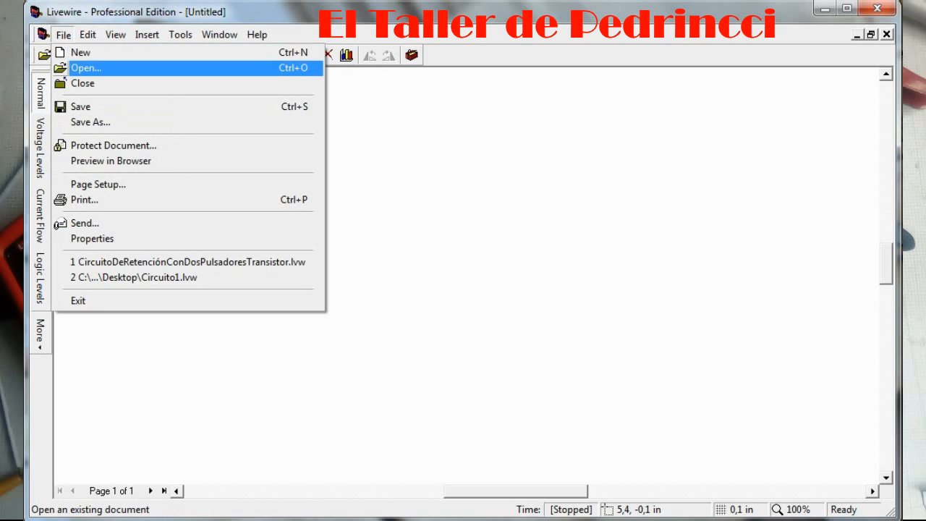
key("Up")
key("Down")
key("Return")
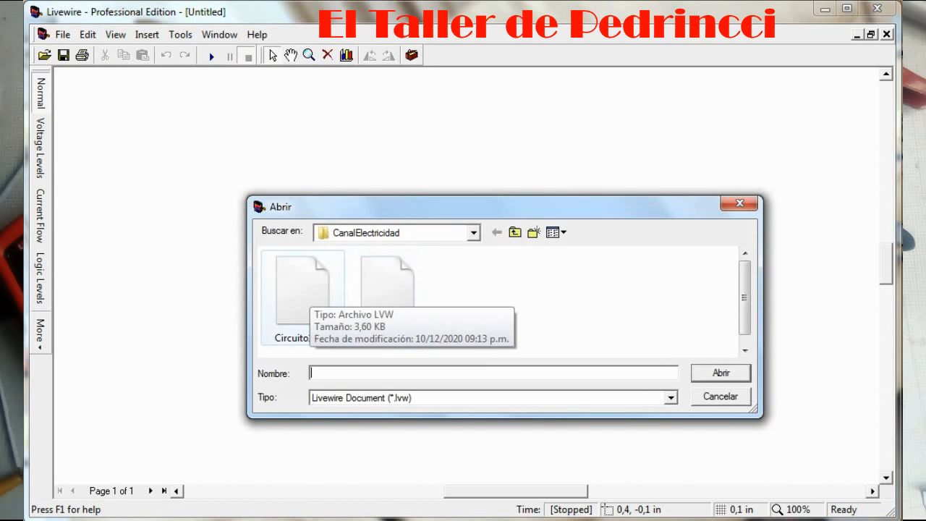
left_click(309, 293)
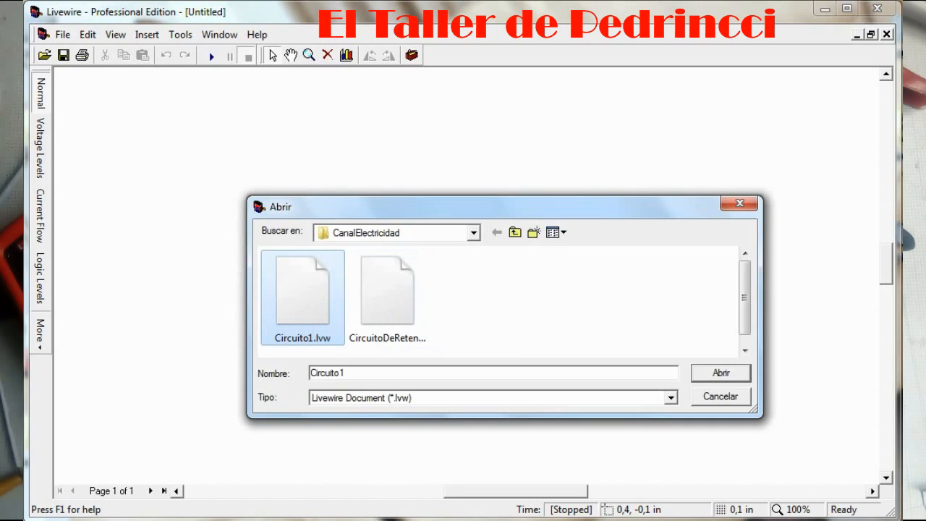
key("Return")
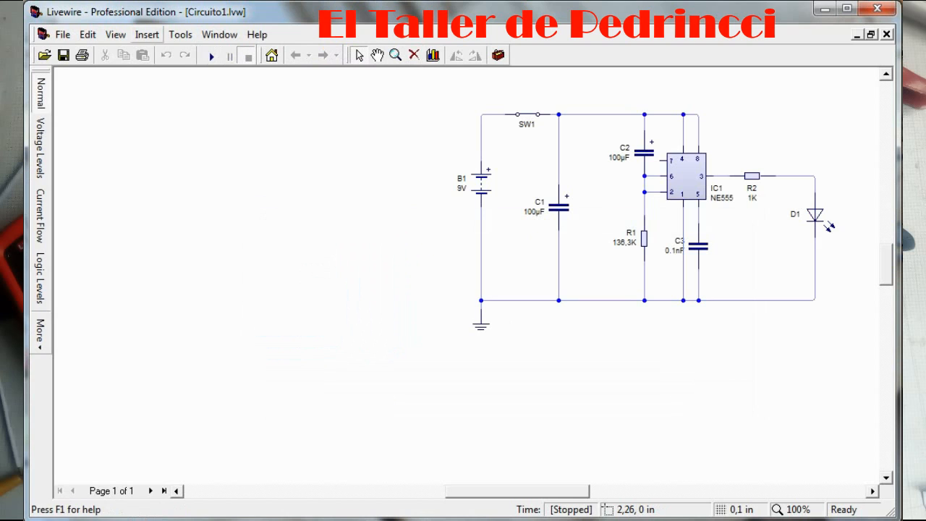
- Display the Formatting and Author toolbars
left_click(116, 34)
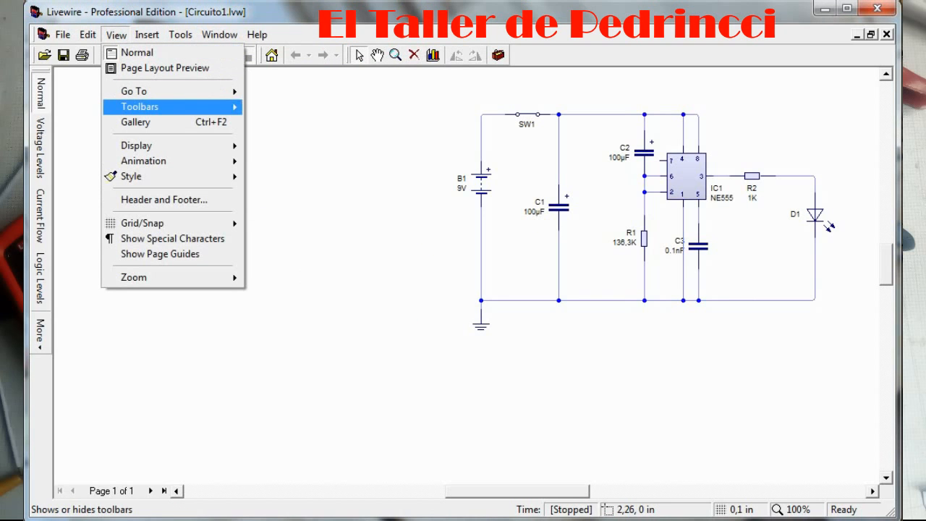
mouse_move(140, 106)
left_click(284, 122)
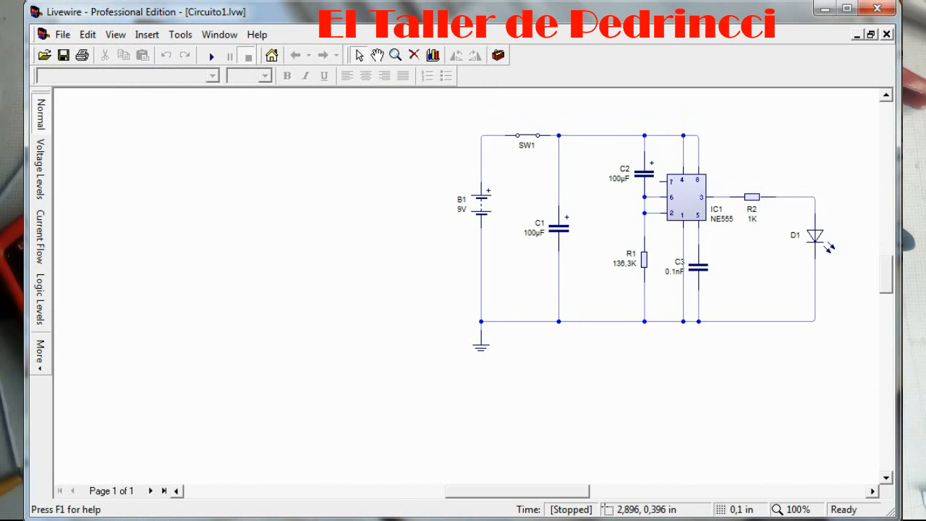
left_click(147, 34)
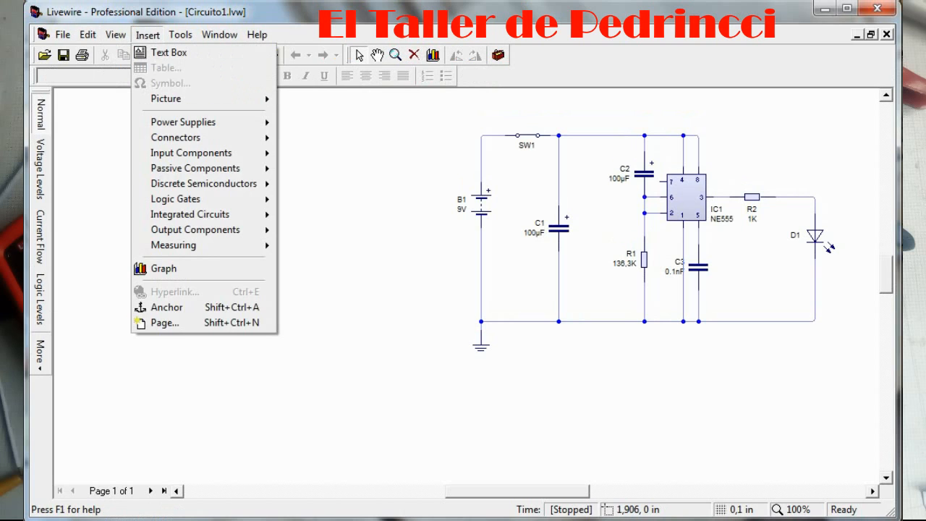
mouse_move(116, 34)
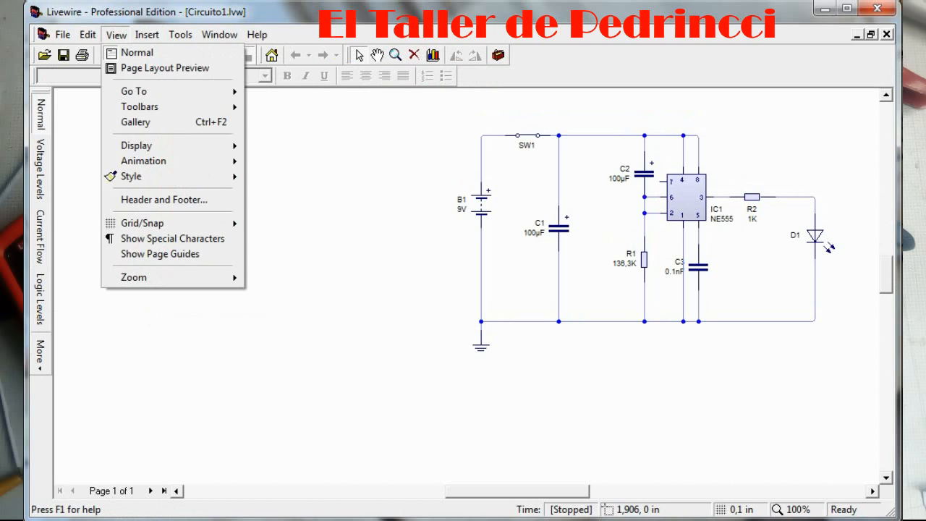
mouse_move(139, 106)
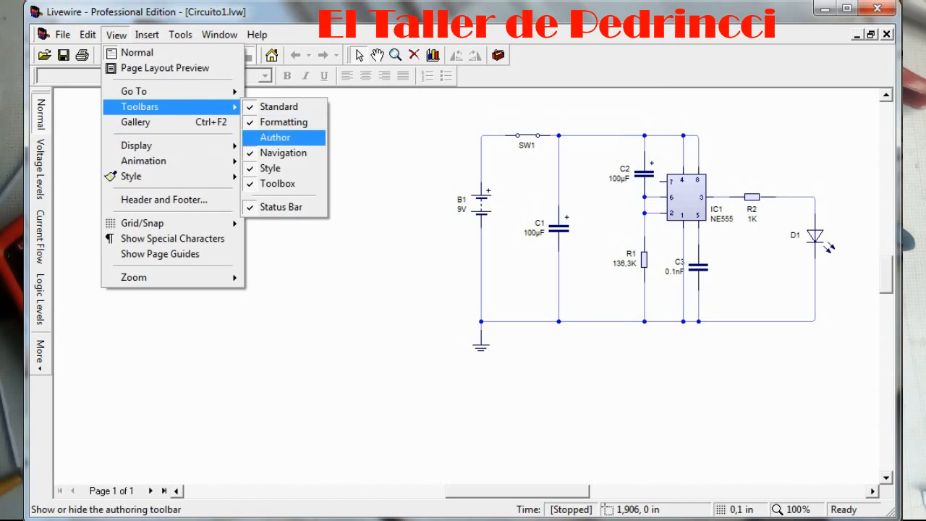
left_click(275, 136)
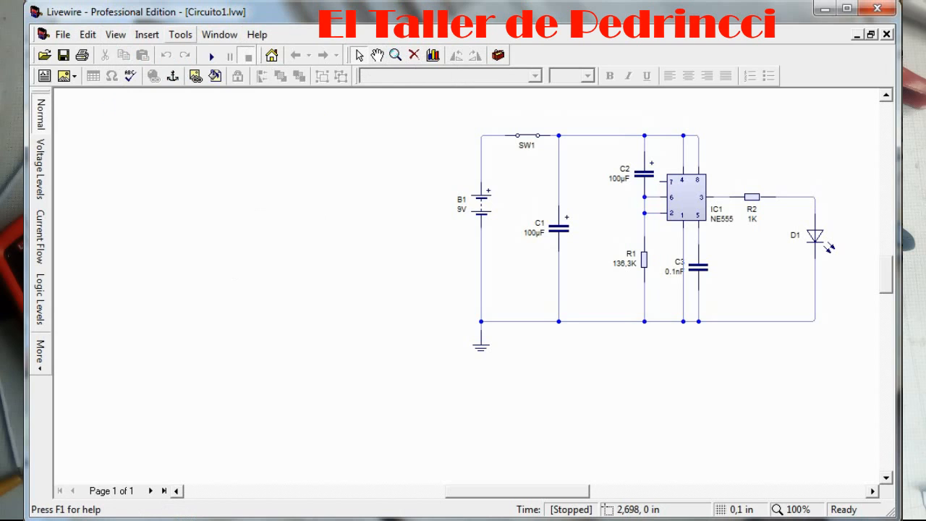
- Set the page background colour to white
left_click(116, 34)
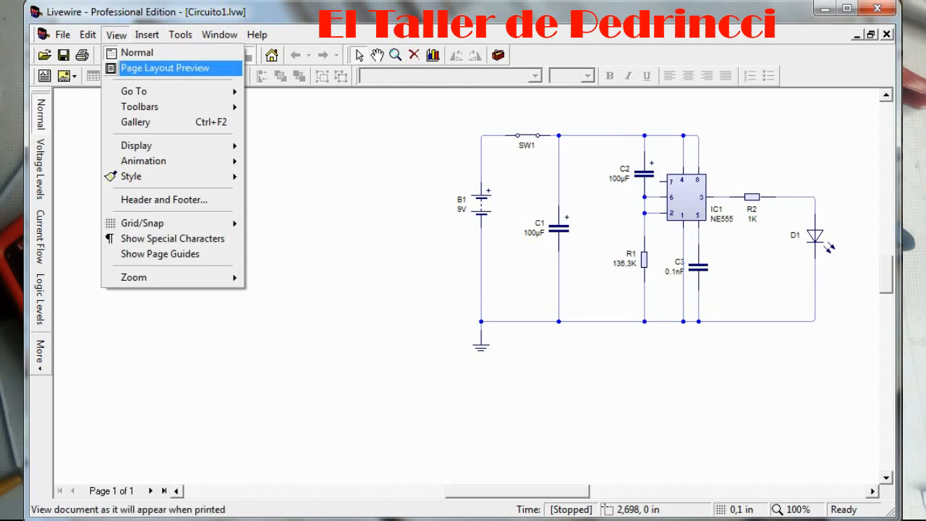
mouse_move(141, 146)
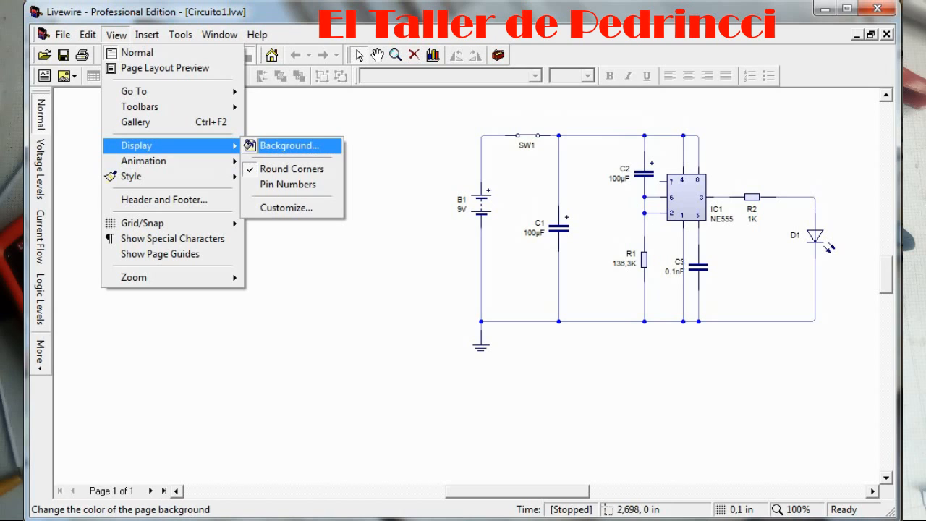
key("Return")
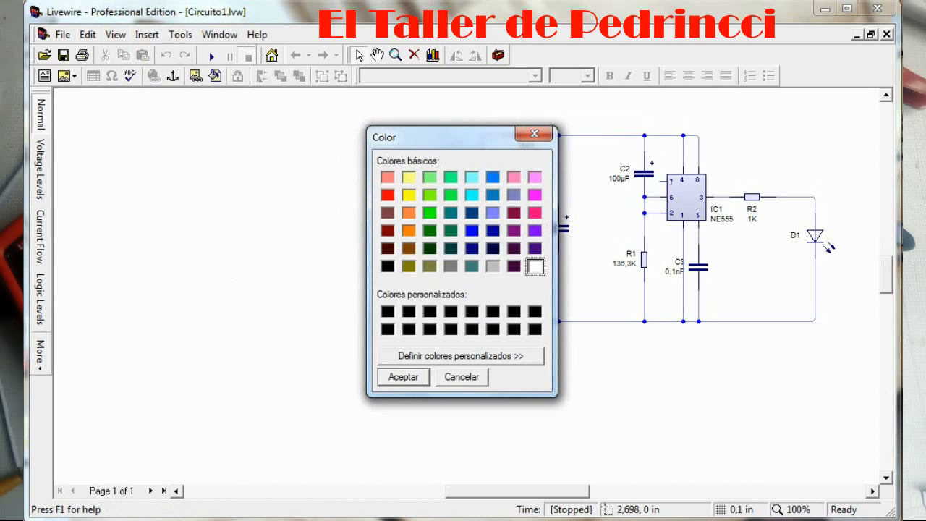
left_click(404, 376)
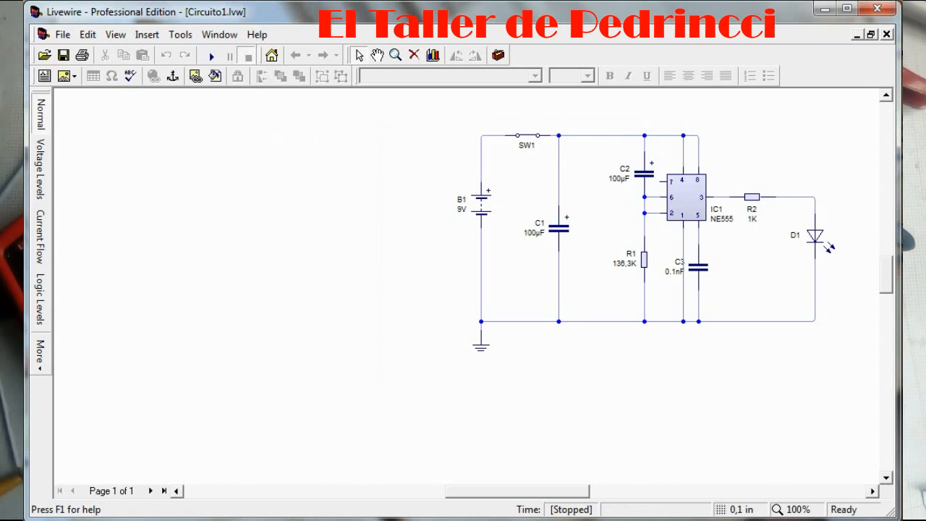
- Show the page layout grid and hide it again
left_click(115, 35)
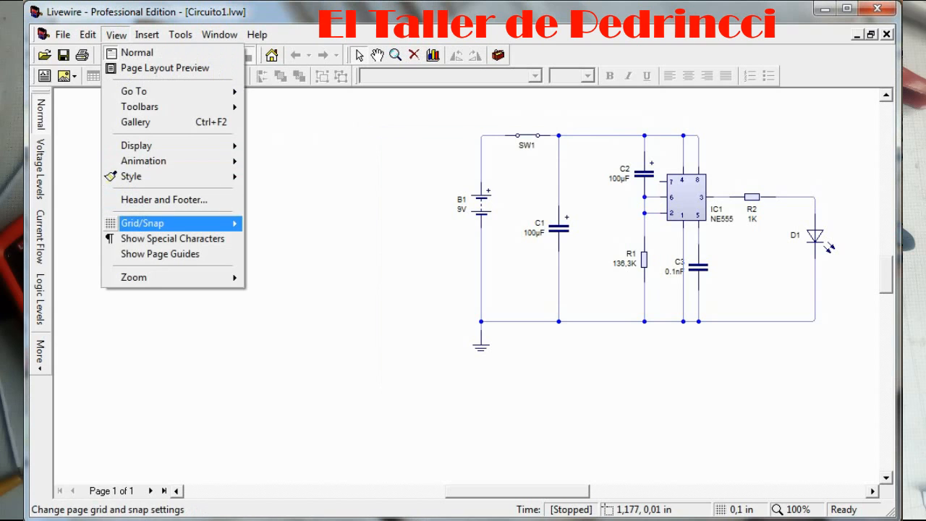
mouse_move(145, 223)
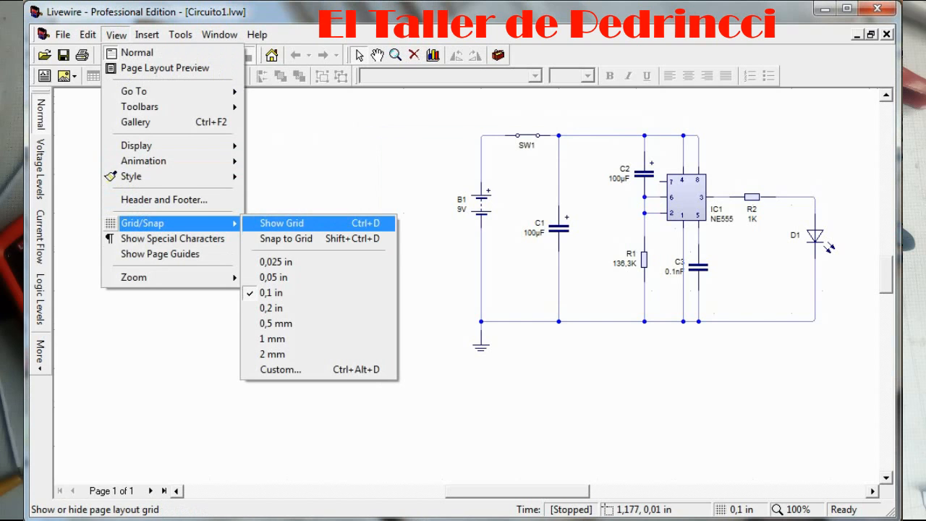
left_click(281, 223)
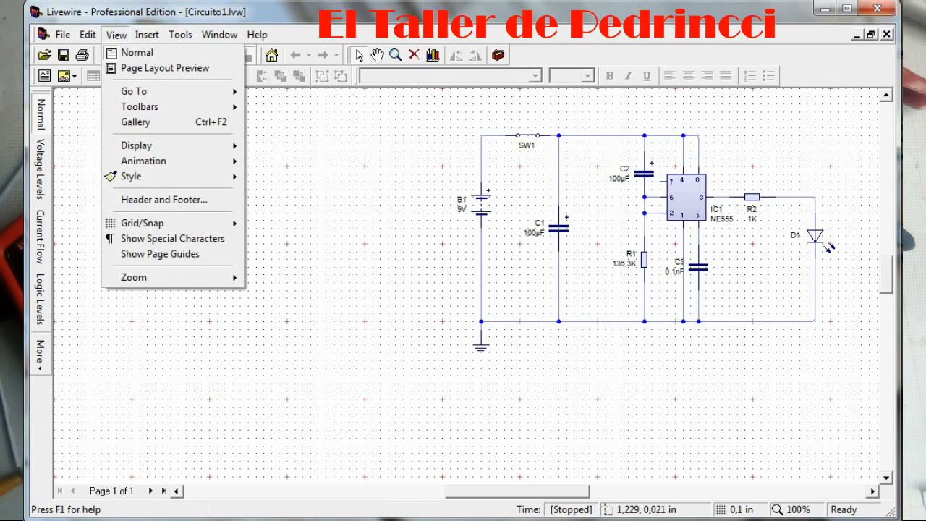
mouse_move(142, 223)
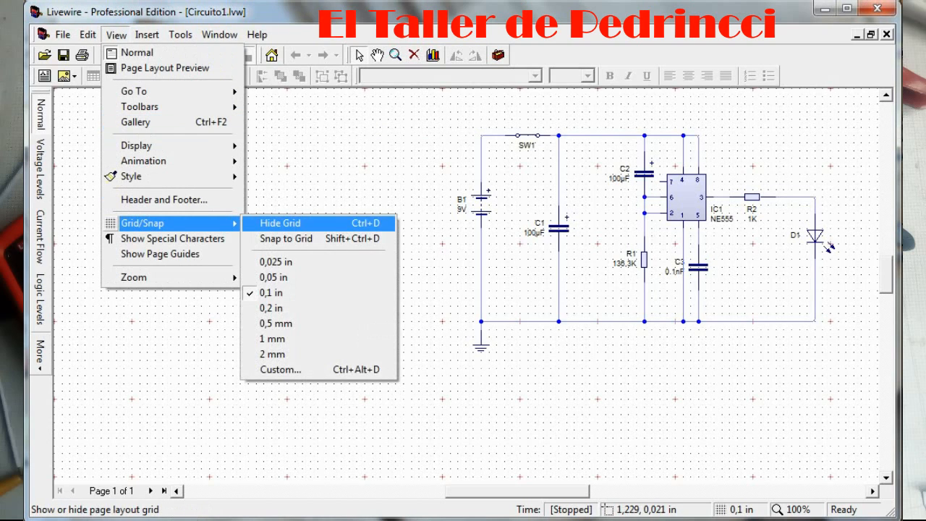
left_click(281, 223)
- Insert a text box in the empty area beside the circuit's battery branch
left_click(116, 34)
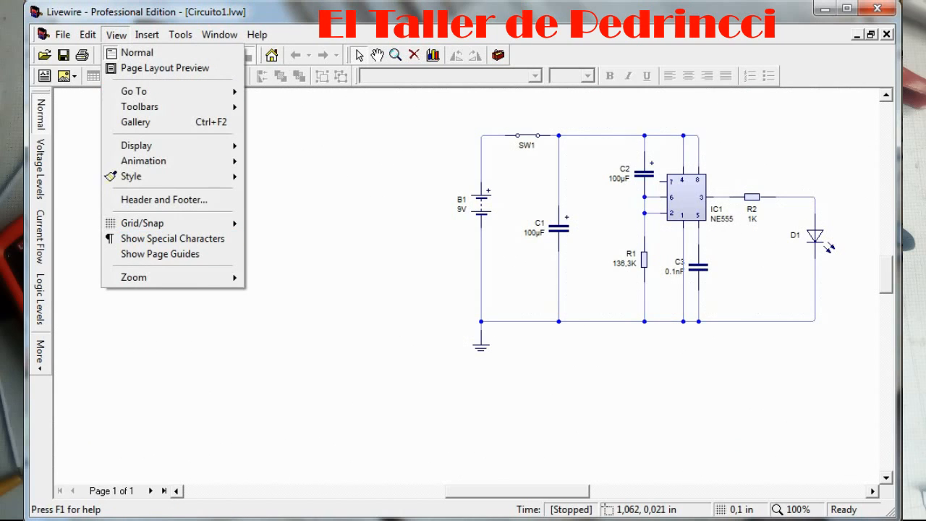
mouse_move(134, 277)
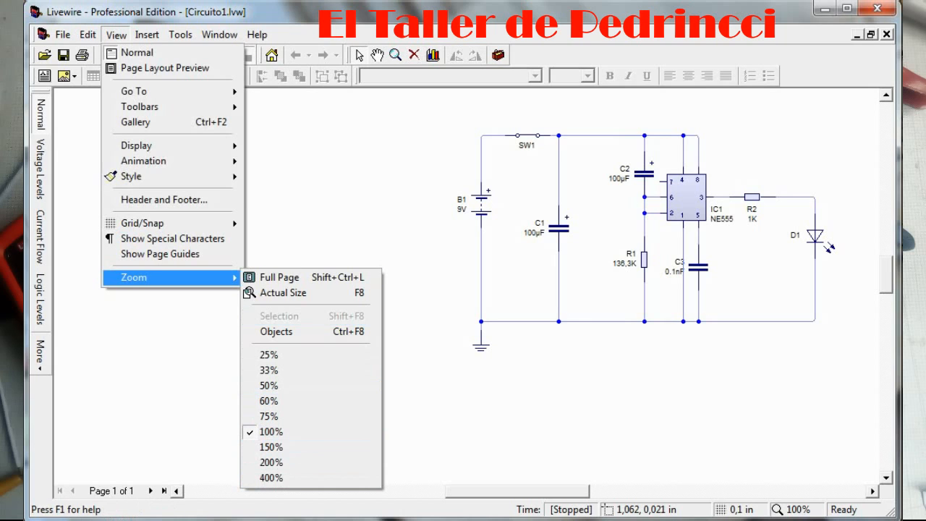
mouse_move(147, 35)
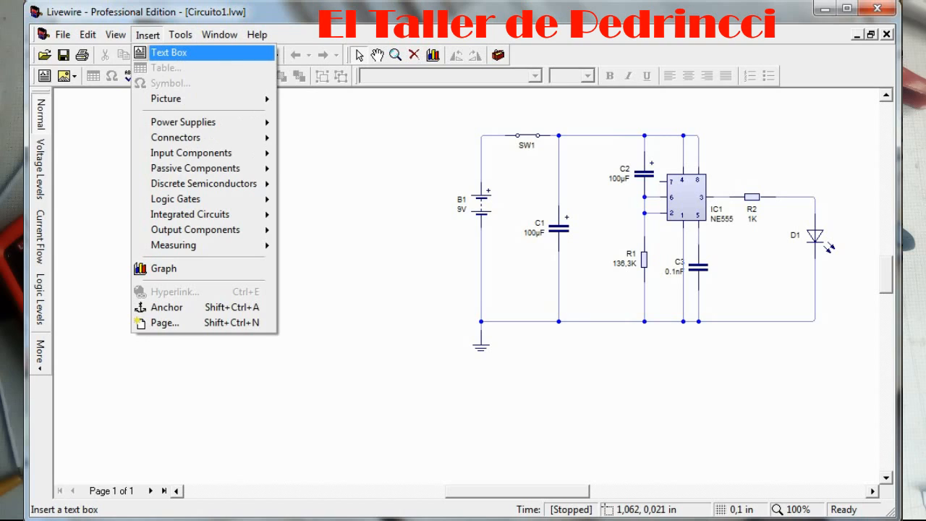
left_click(168, 52)
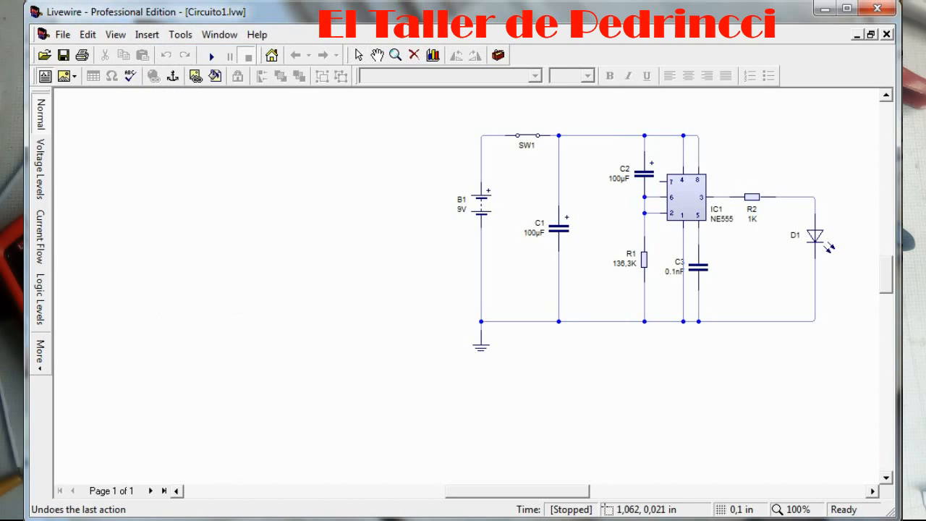
left_click_drag(151, 144, 341, 227)
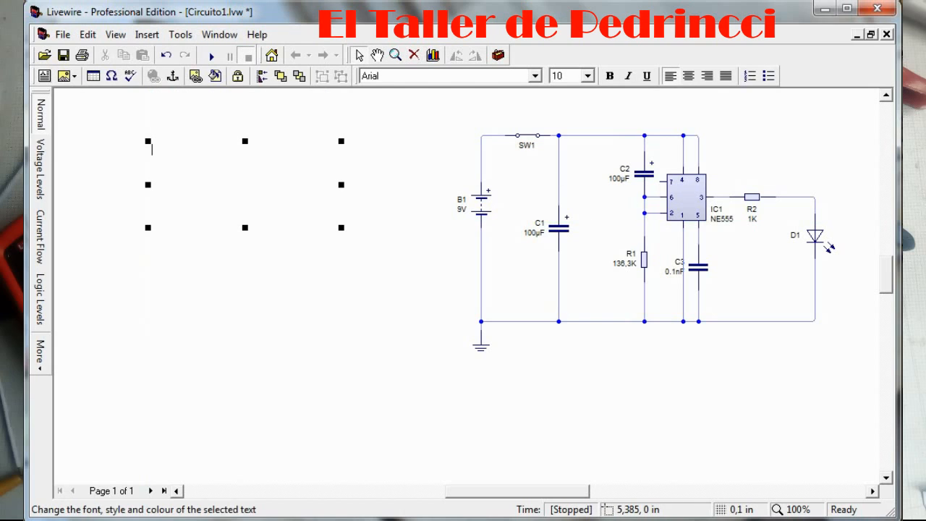
- Enter the title "Circuito1 OnDelay" in the text box in bold Arial at size 12
left_click(609, 75)
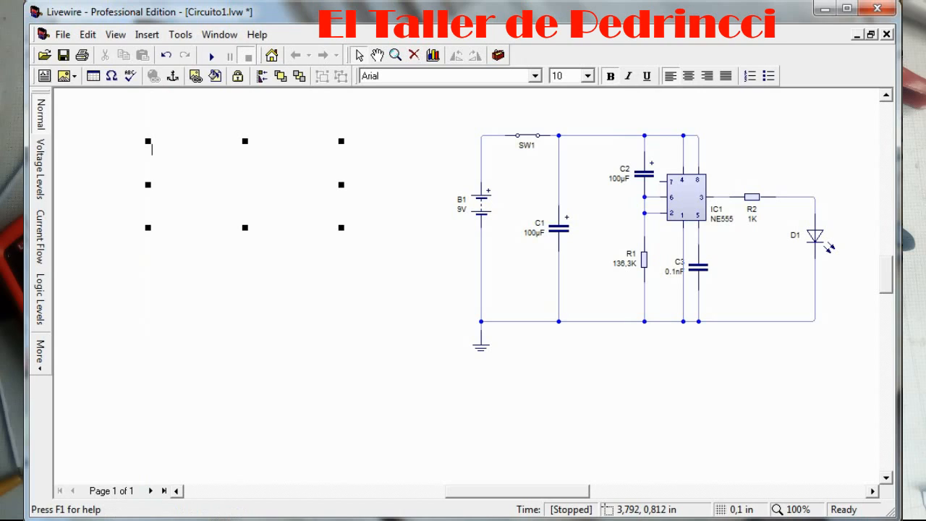
left_click(588, 75)
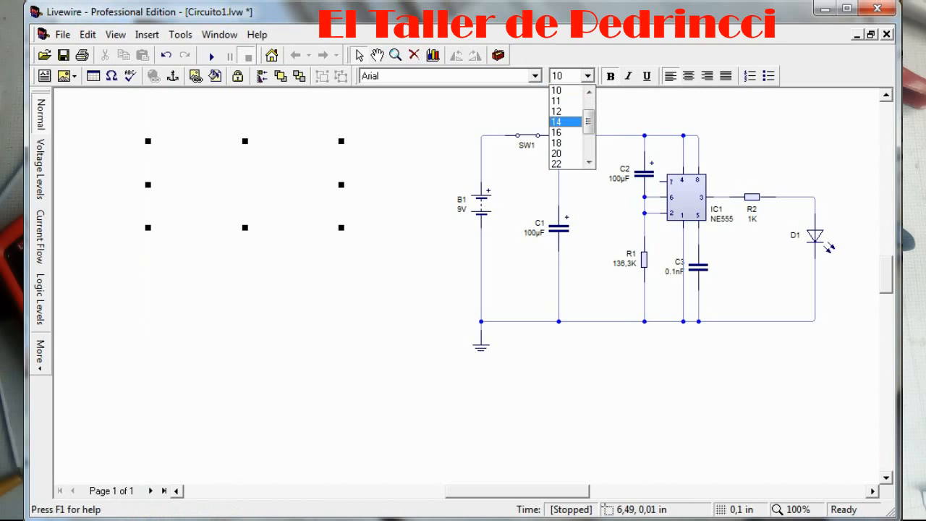
key("Return")
type("ci")
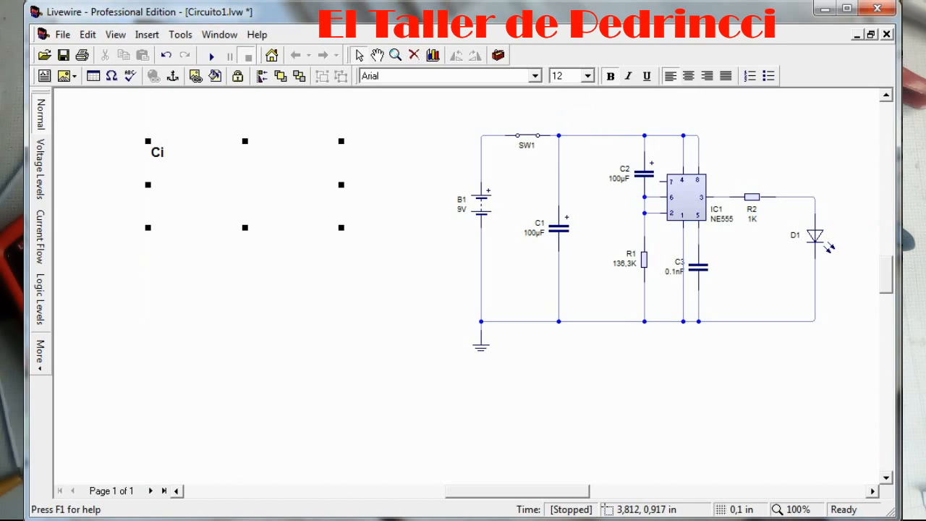
type("rcuito1 OnDelay")
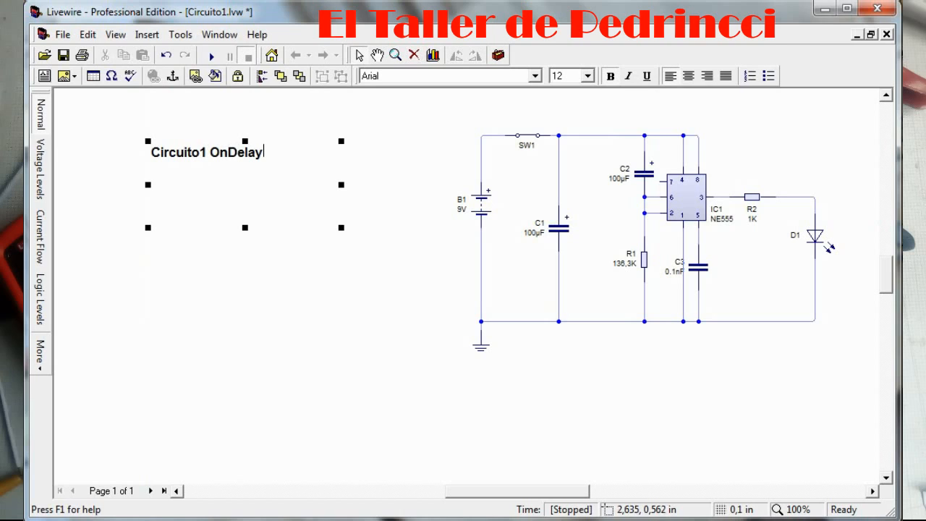
left_click(231, 295)
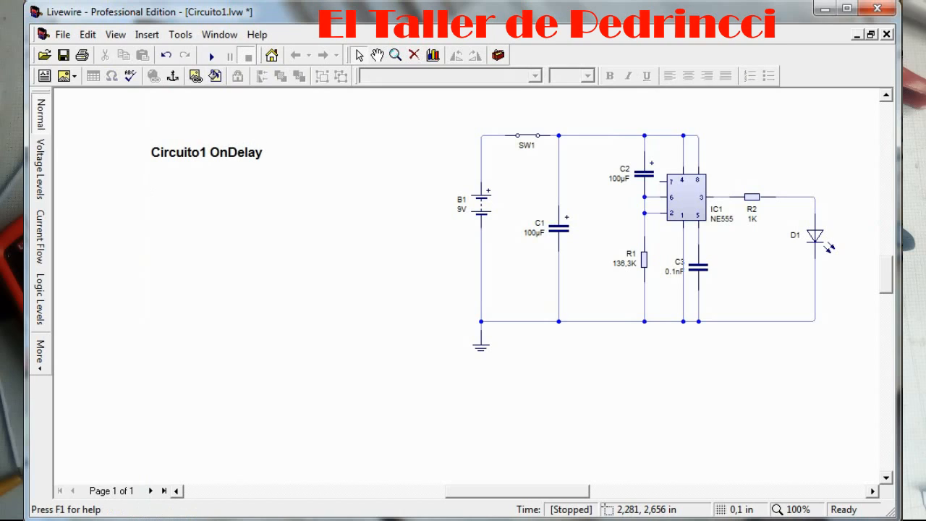
- Examine the insertable pictures and component categories, from power supplies to output components, and the simulation and conversion tools
left_click(147, 34)
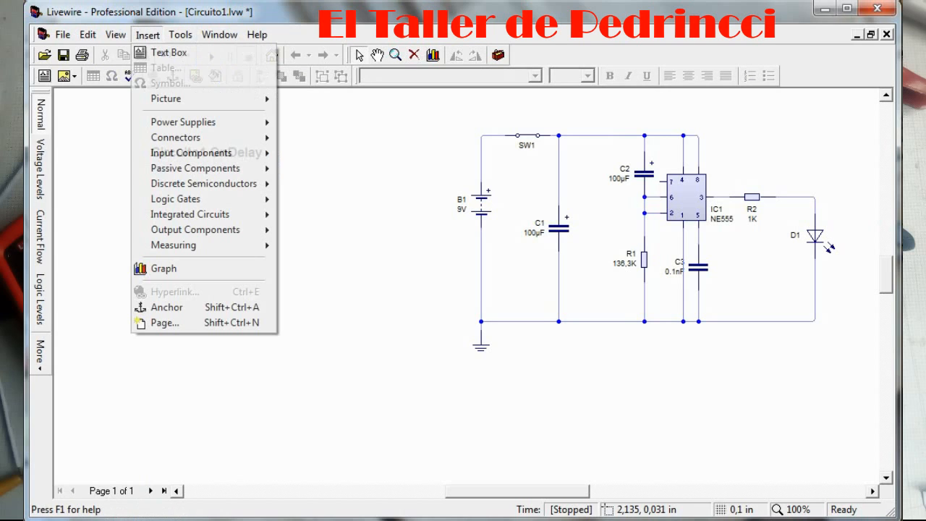
mouse_move(217, 98)
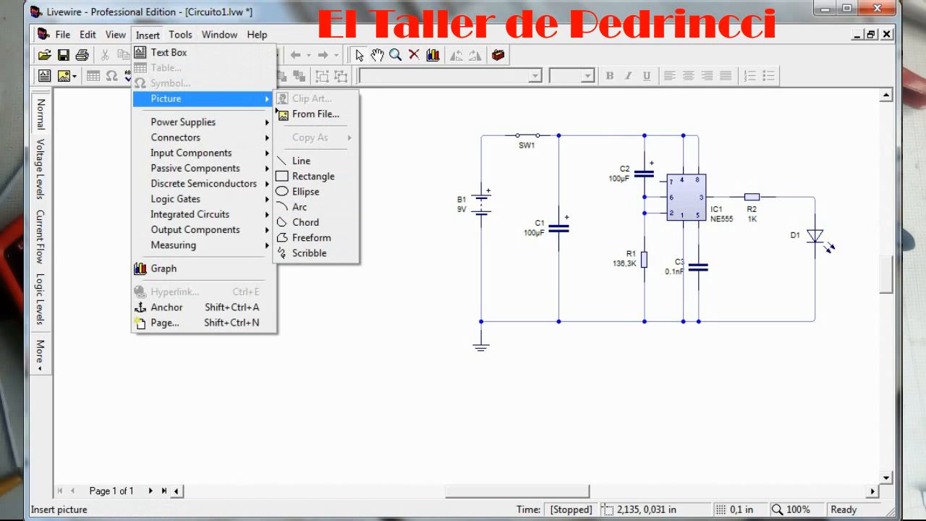
mouse_move(210, 121)
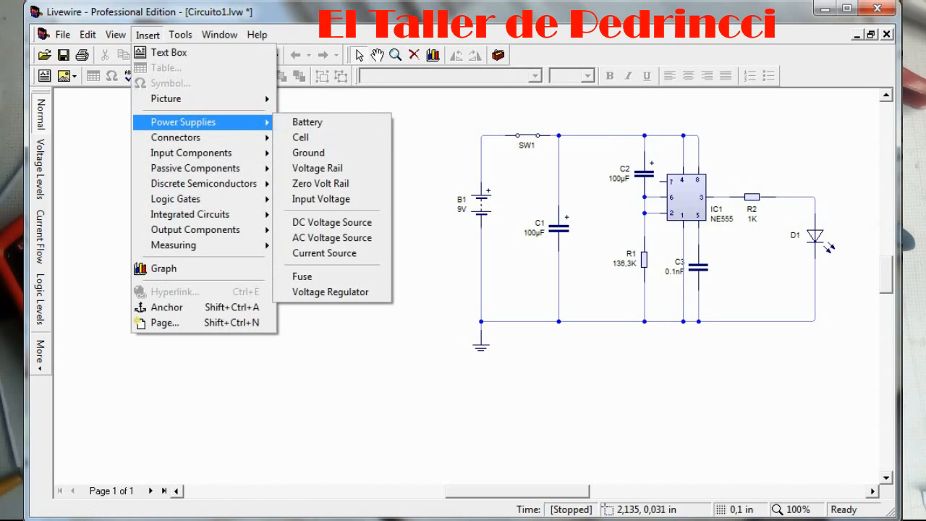
mouse_move(188, 137)
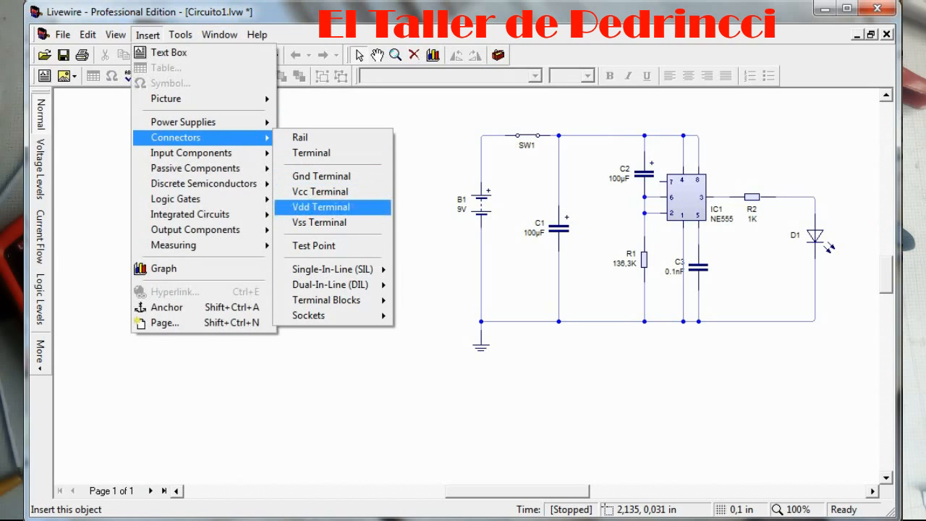
mouse_move(191, 152)
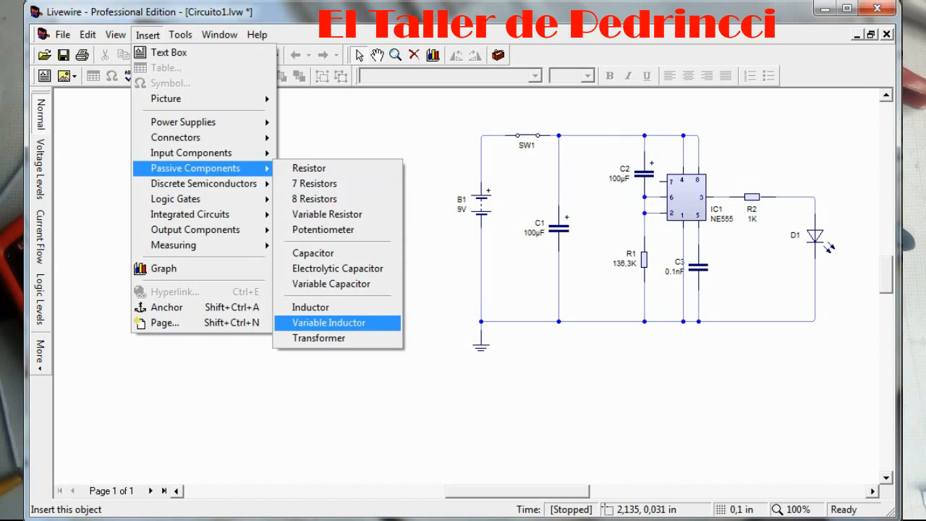
mouse_move(203, 184)
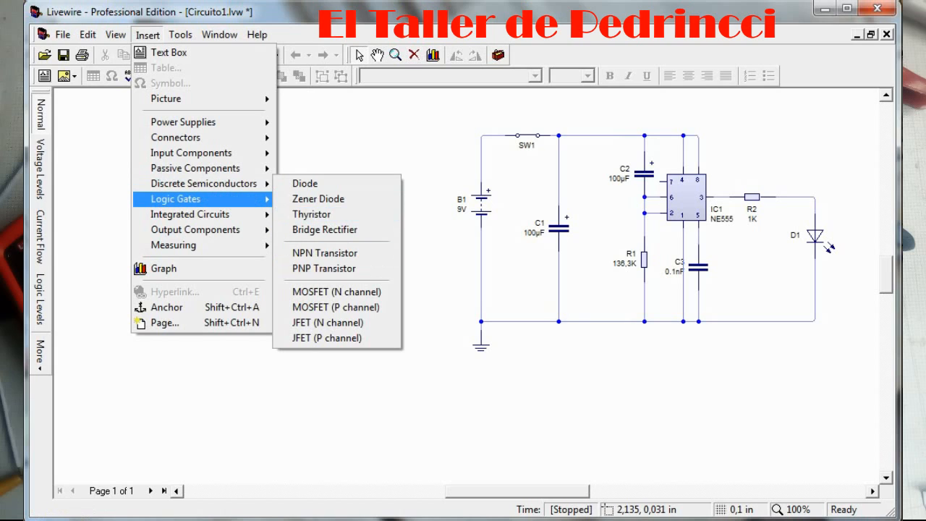
mouse_move(202, 199)
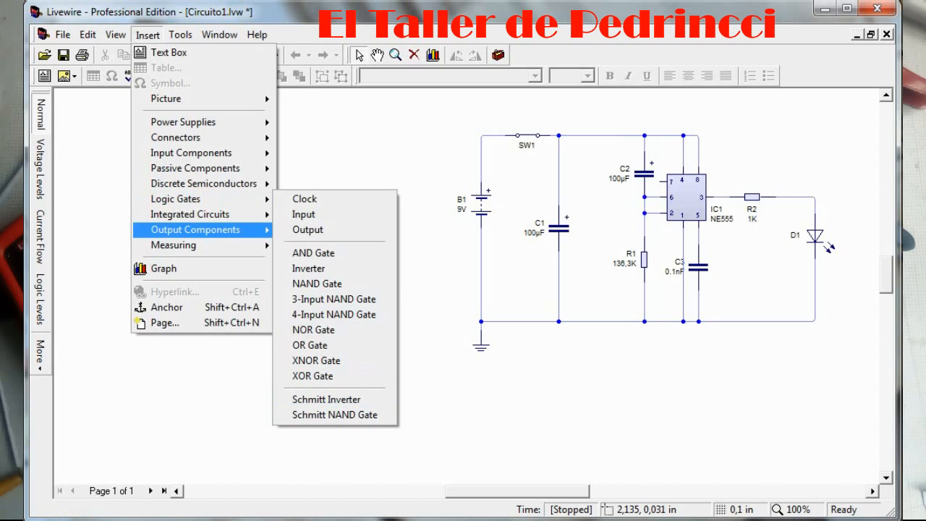
mouse_move(217, 214)
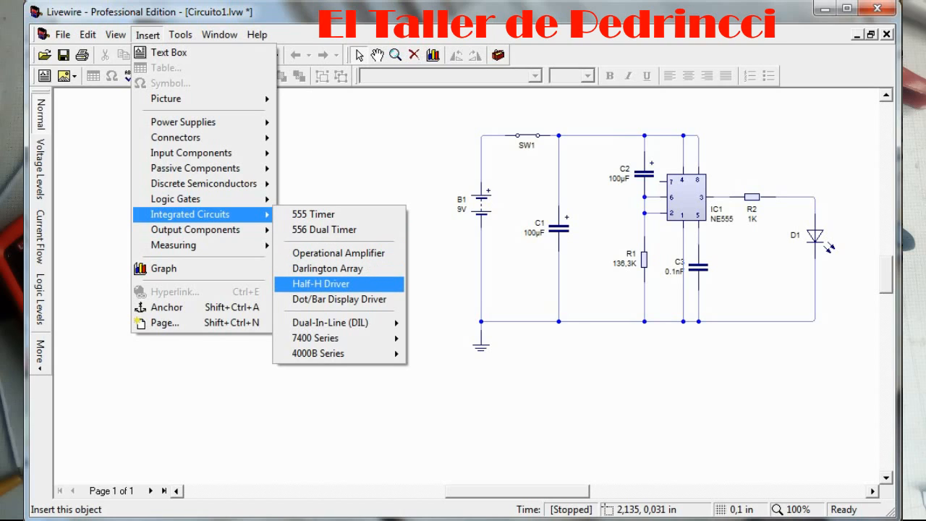
mouse_move(330, 322)
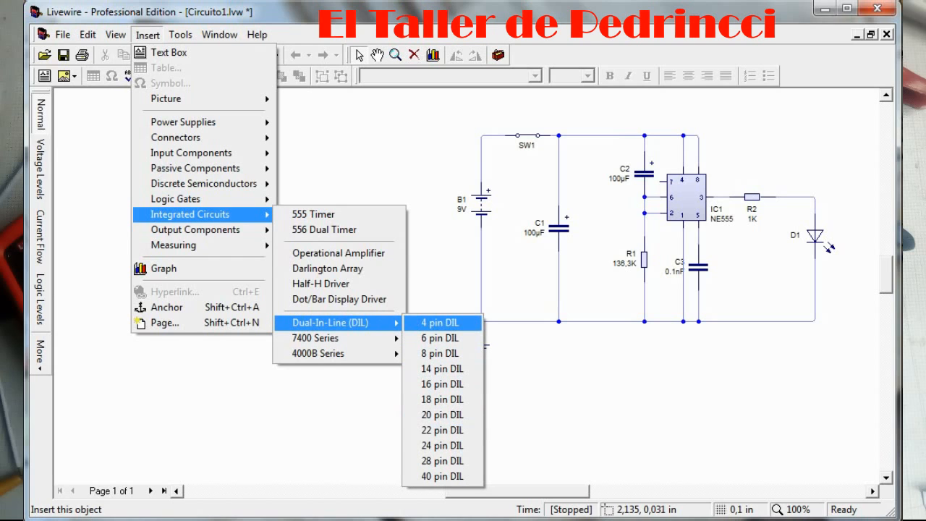
mouse_move(315, 338)
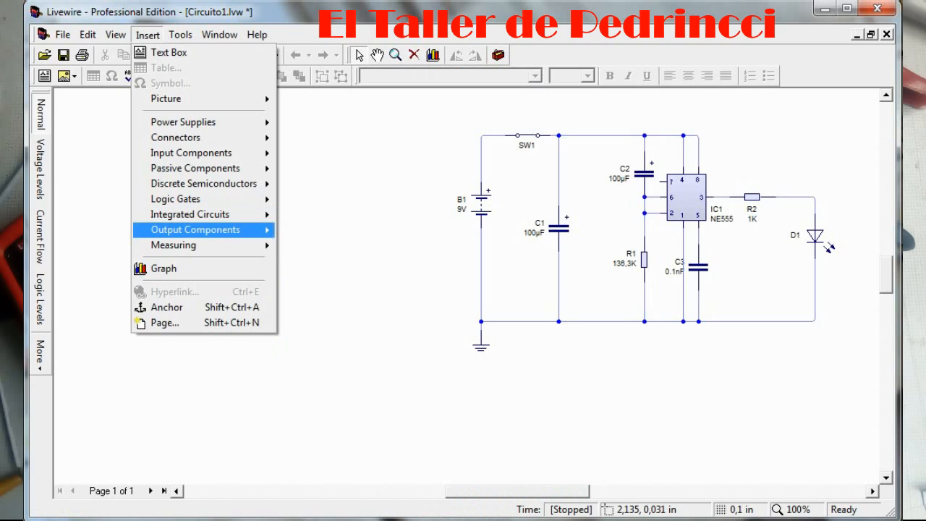
mouse_move(196, 229)
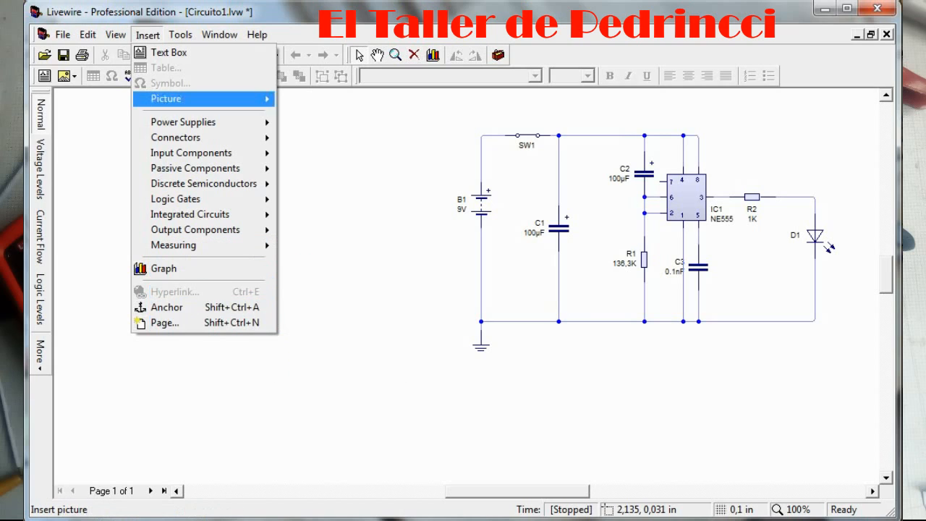
mouse_move(181, 35)
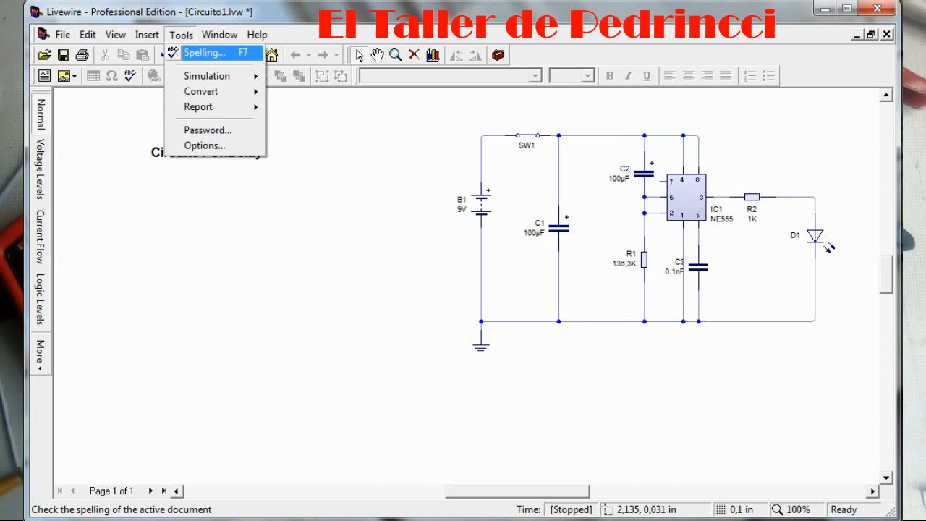
mouse_move(206, 76)
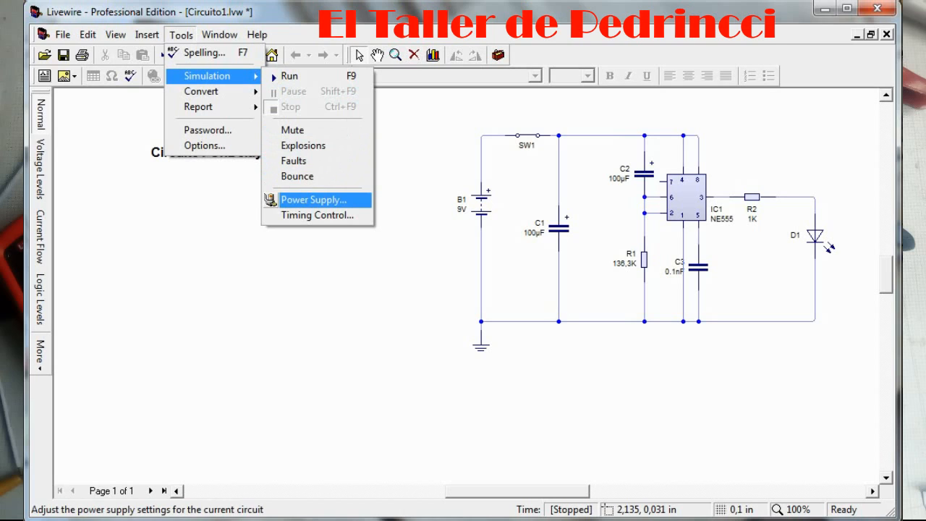
mouse_move(201, 91)
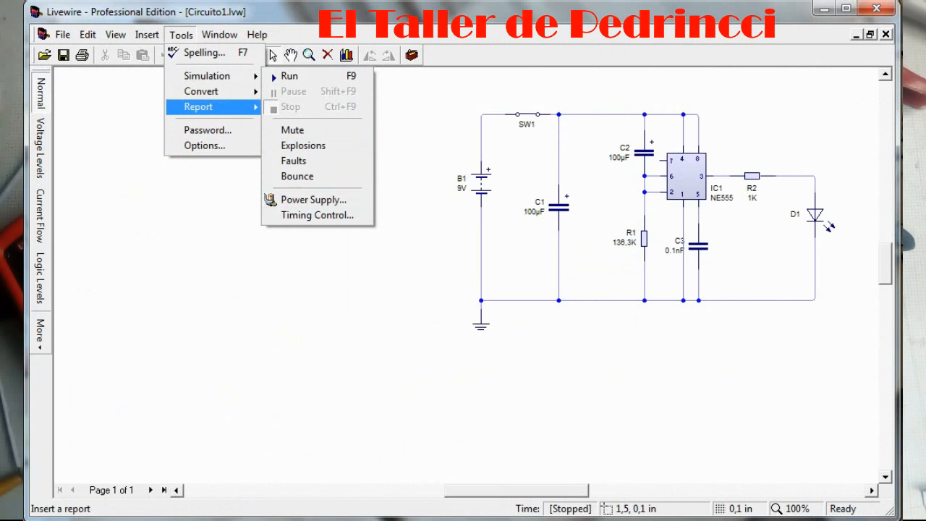
- Insert a parts list report in the empty area beside the battery branch, and undo the insertion
mouse_move(202, 106)
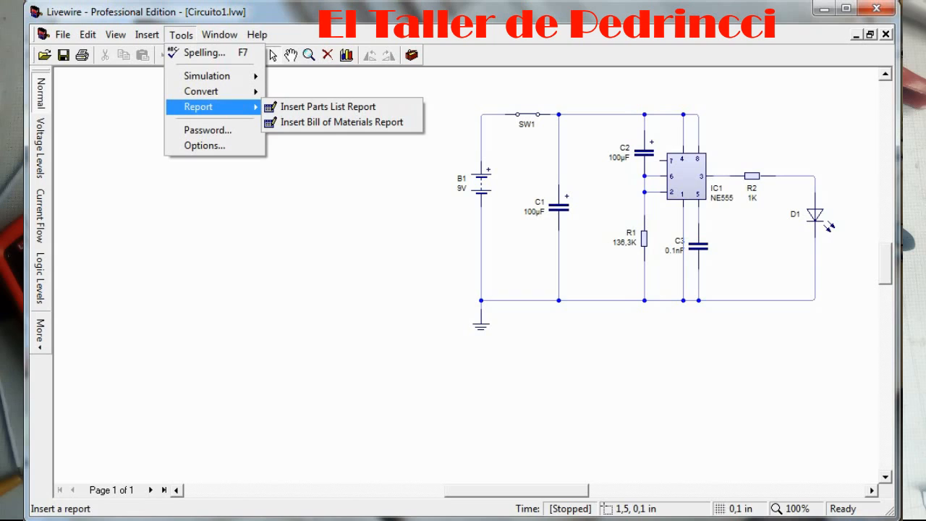
left_click(320, 106)
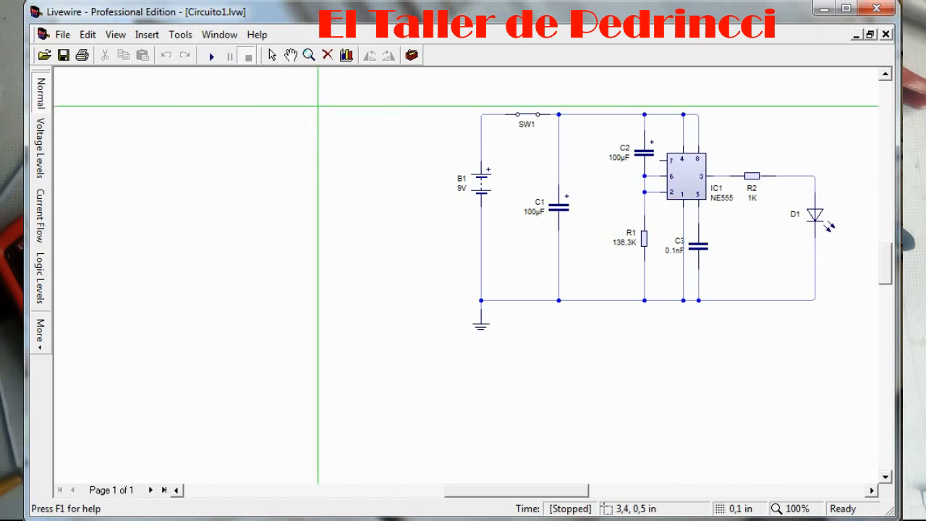
left_click_drag(178, 98, 179, 325)
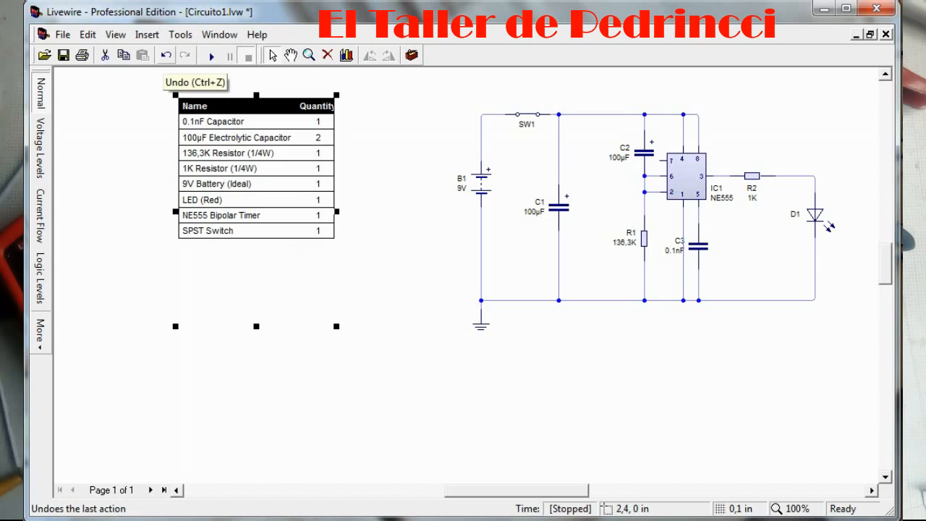
left_click(166, 55)
- Insert a bill of materials report in the empty area beside the battery branch
left_click(181, 35)
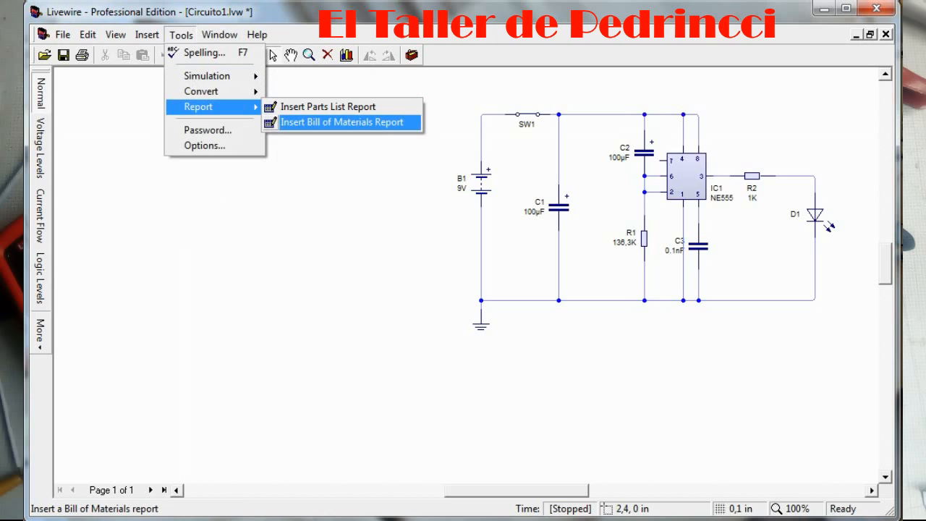
left_click(340, 123)
left_click_drag(209, 124, 368, 311)
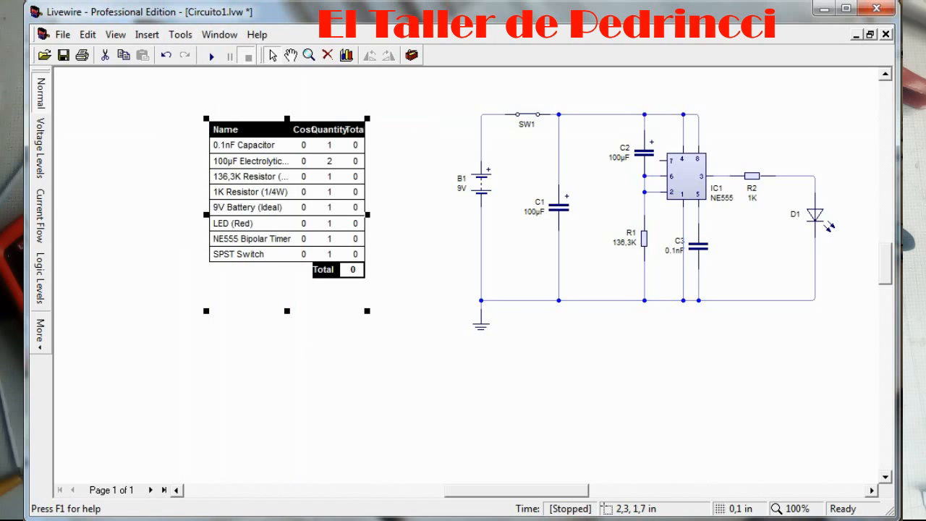
- Delete the bill of materials report from the page
left_click(181, 34)
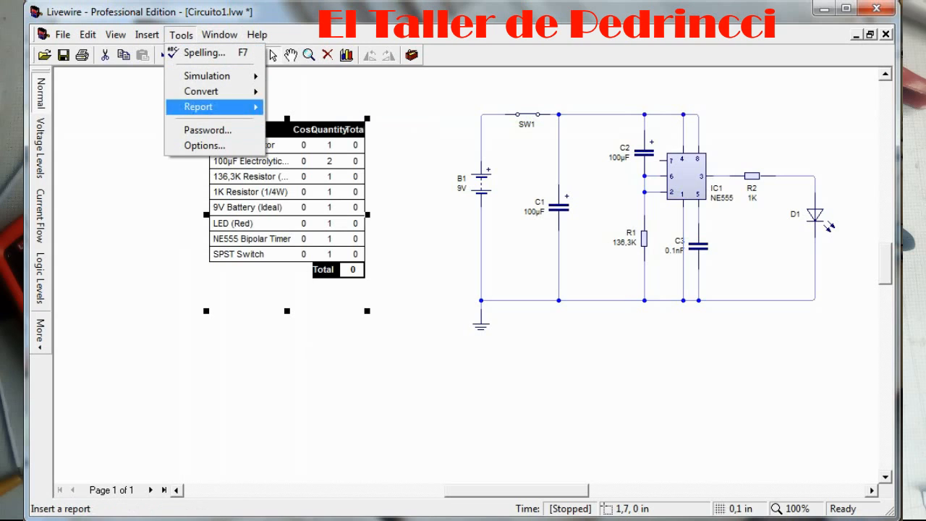
left_click(162, 198)
left_click_drag(171, 99, 371, 318)
key("Delete")
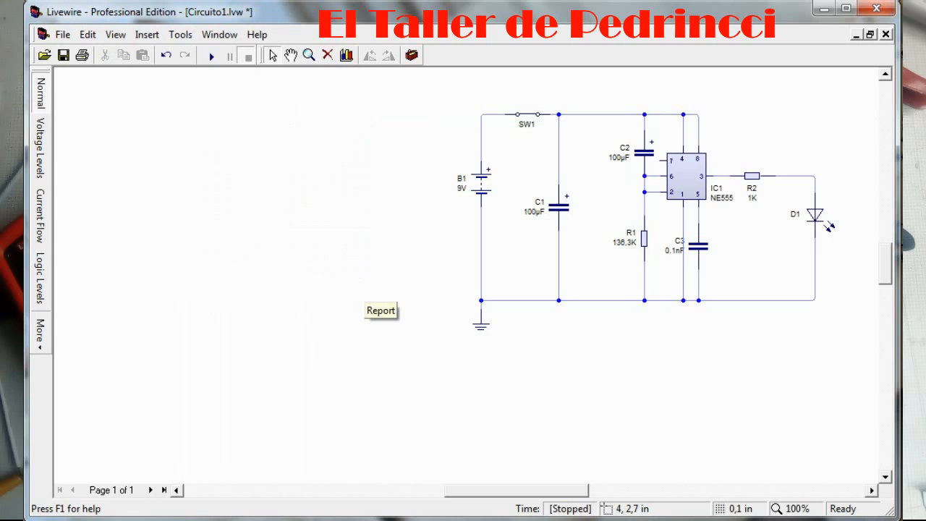
- Review the general, symbols, simulation and spelling settings in the application options, and leave without saving changes
left_click(148, 35)
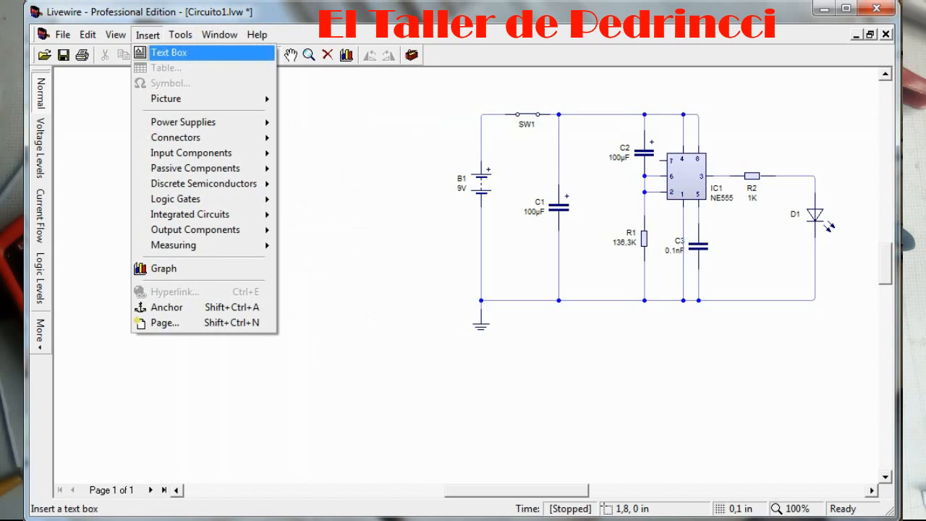
mouse_move(181, 34)
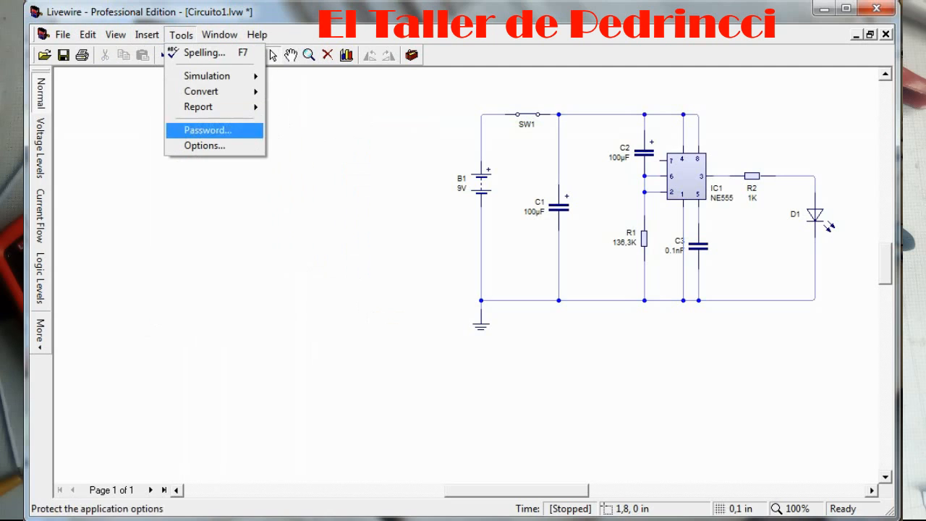
left_click(205, 145)
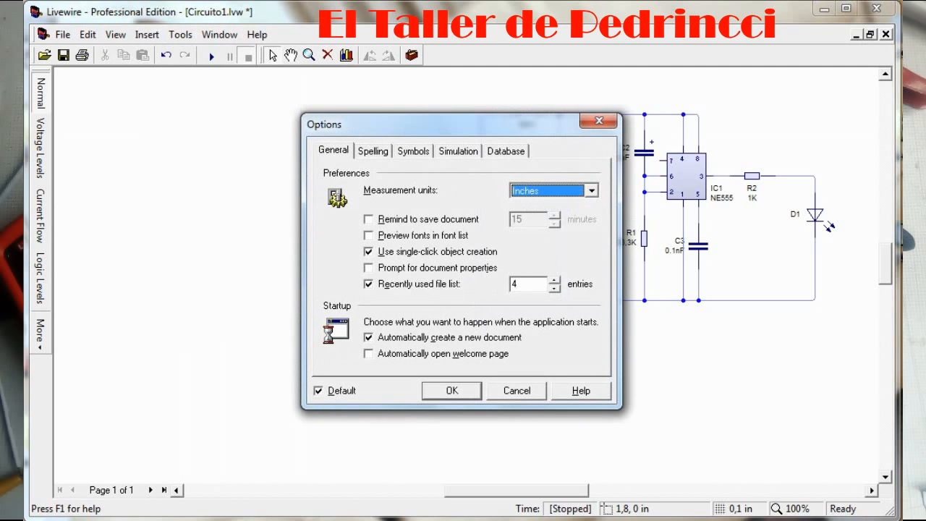
left_click(413, 151)
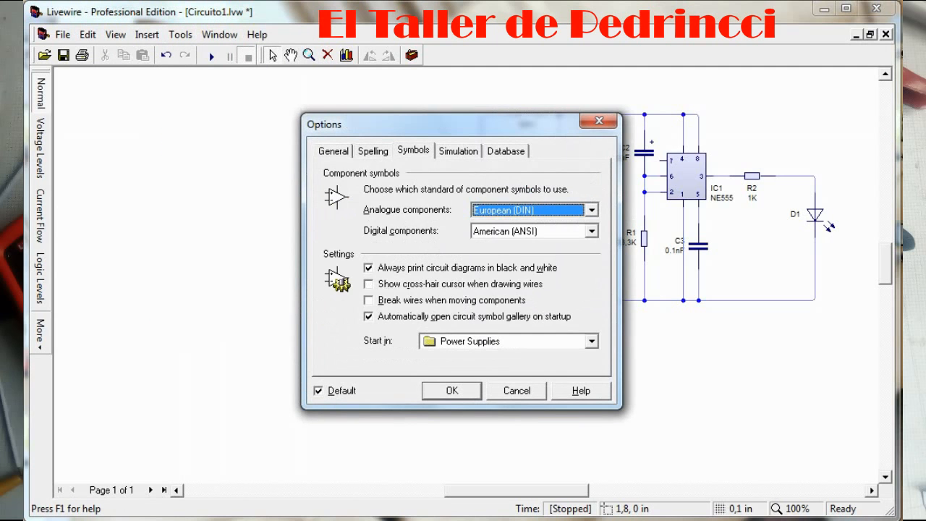
key("ctrl+Tab")
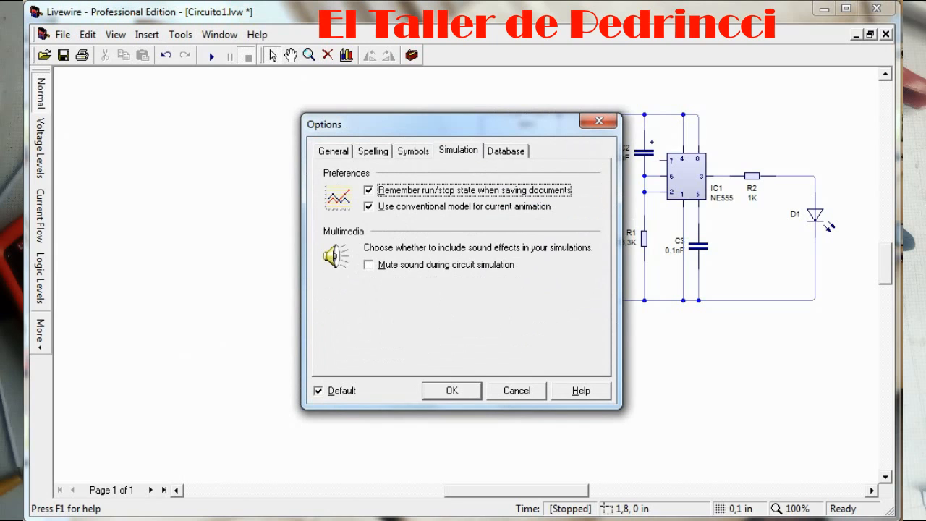
left_click(372, 151)
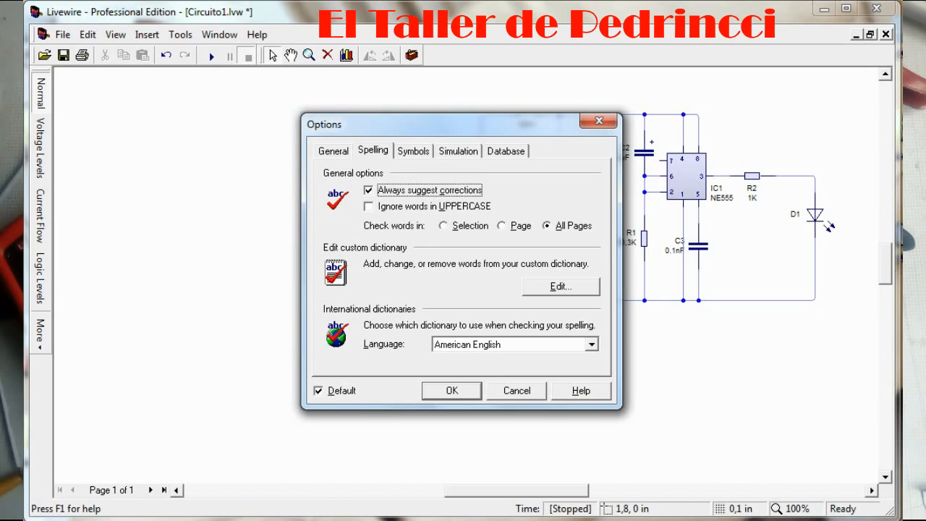
left_click(517, 391)
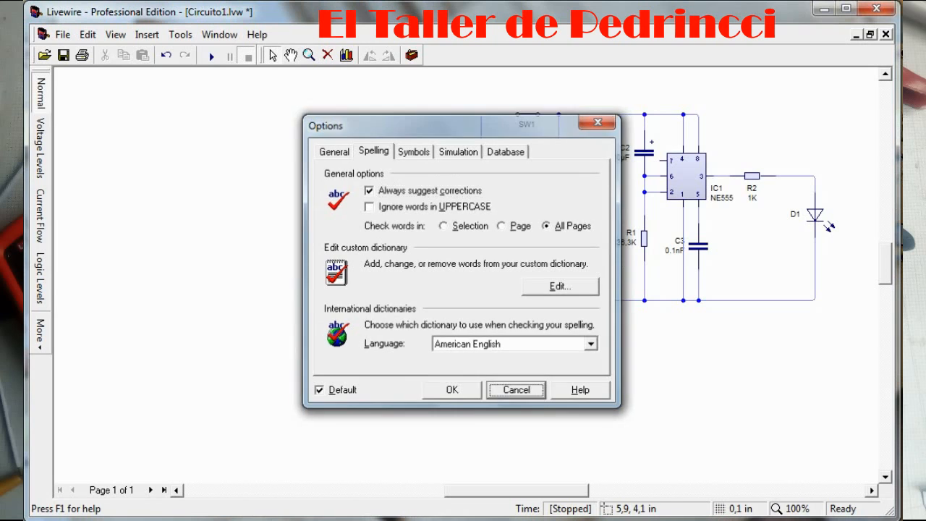
- Tile the Circuito1 and Untitled document windows vertically, next to each other
left_click(181, 35)
mouse_move(220, 34)
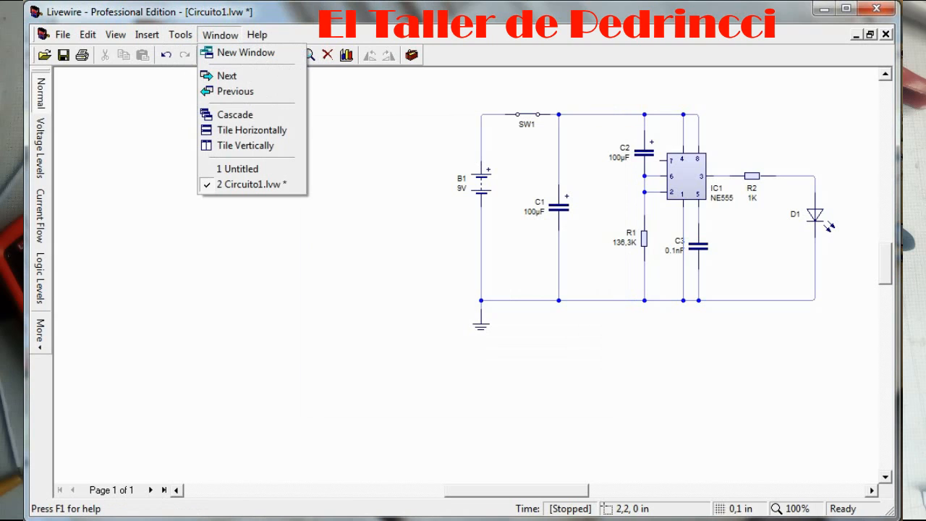
key("Right")
key("Left")
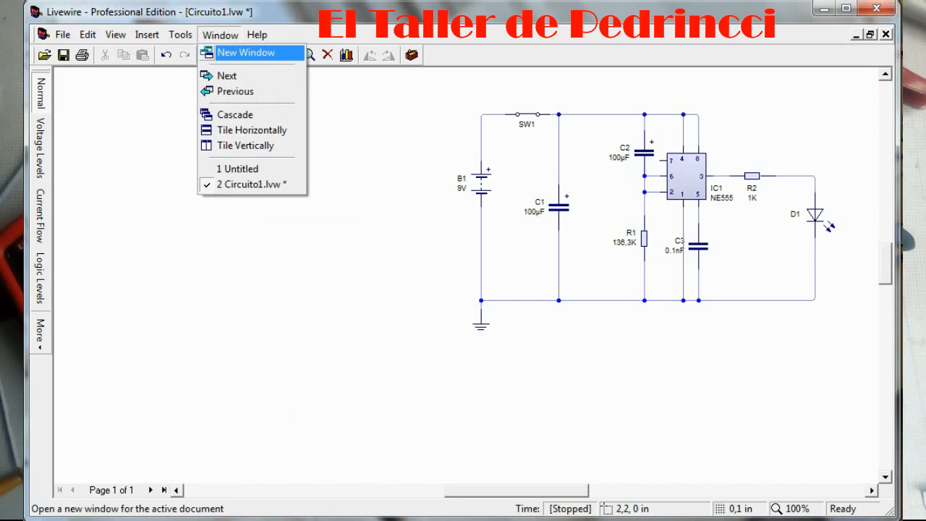
key("Down")
key("Down")
key("Up")
key("Down")
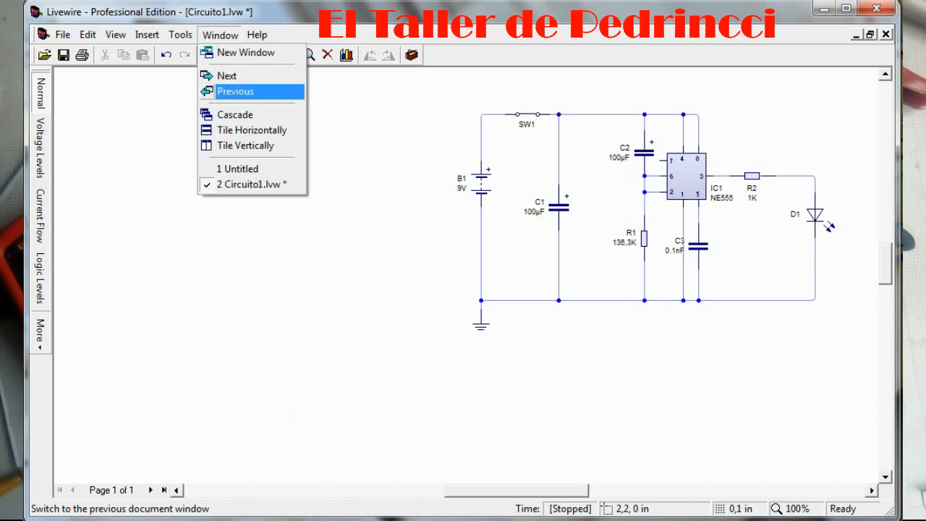
key("Down")
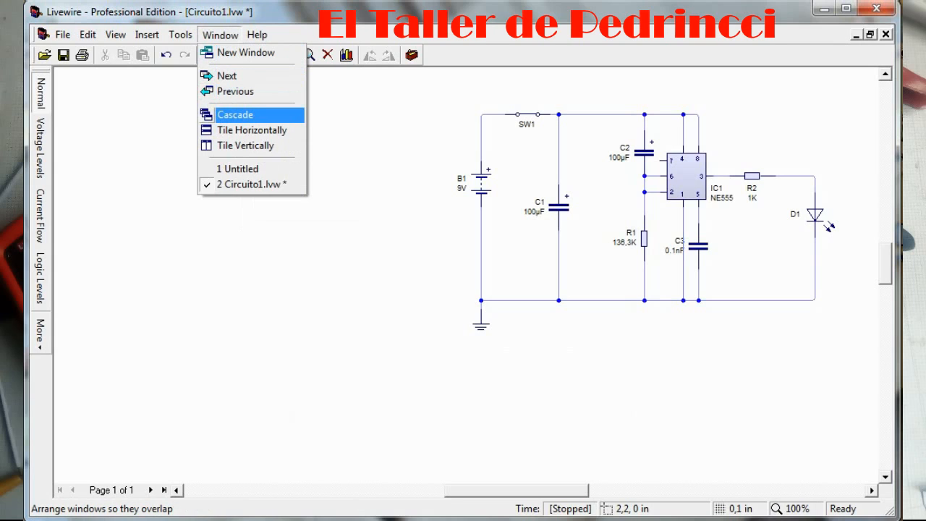
key("Down")
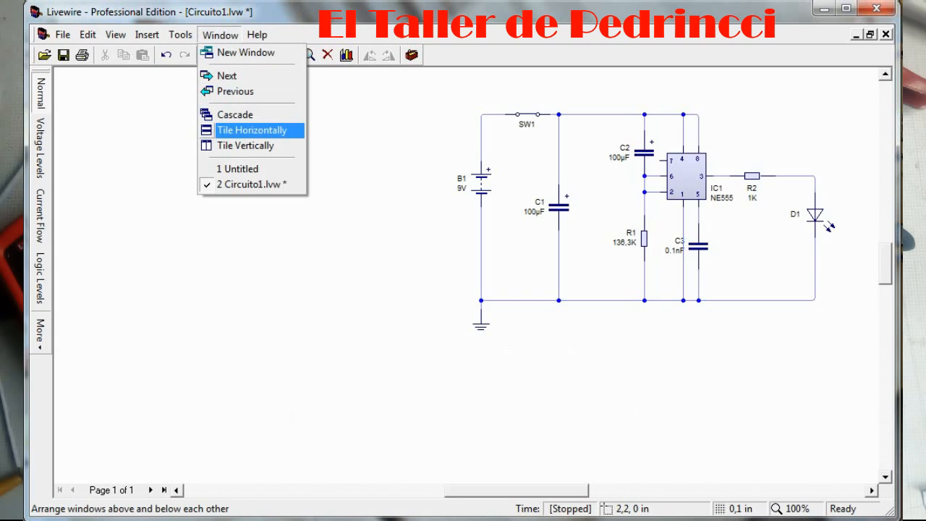
key("Down")
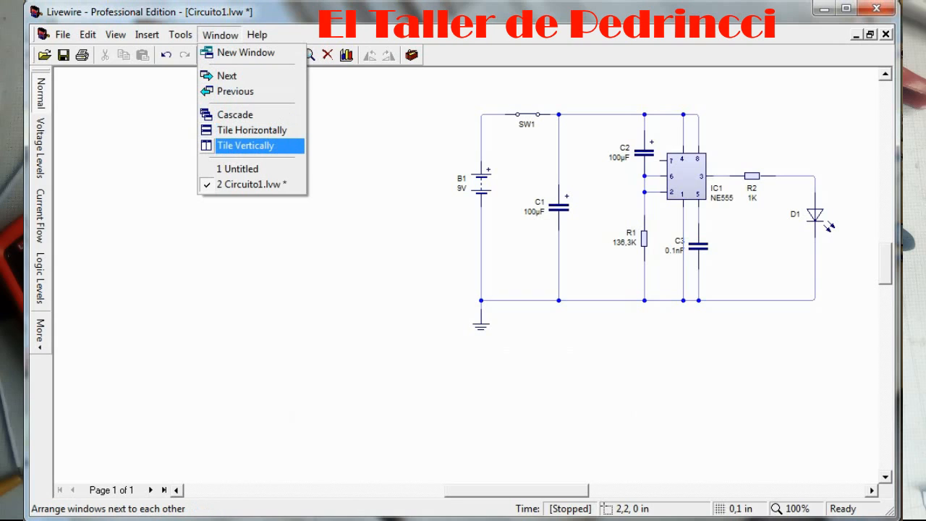
key("Return")
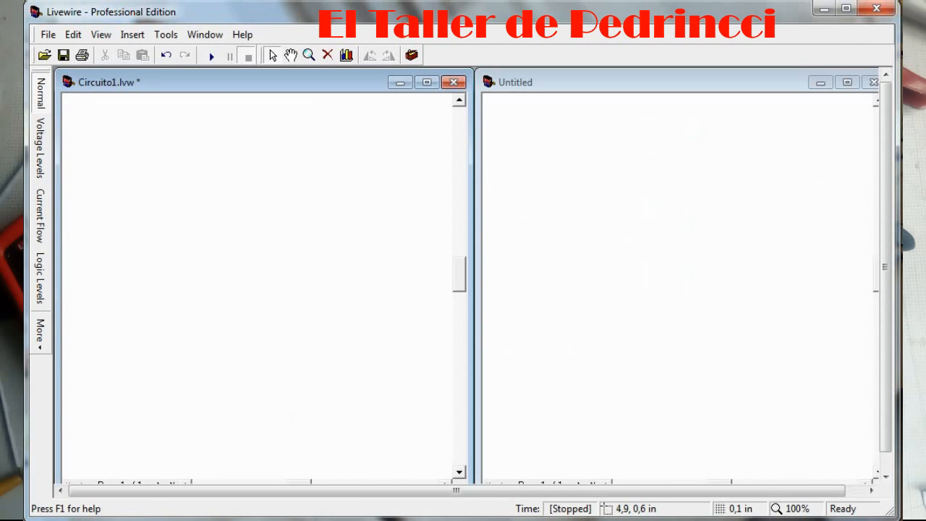
- Close the Untitled document window and maximize the Circuito1 window, keeping Circuito1 open without saving
left_click(453, 82)
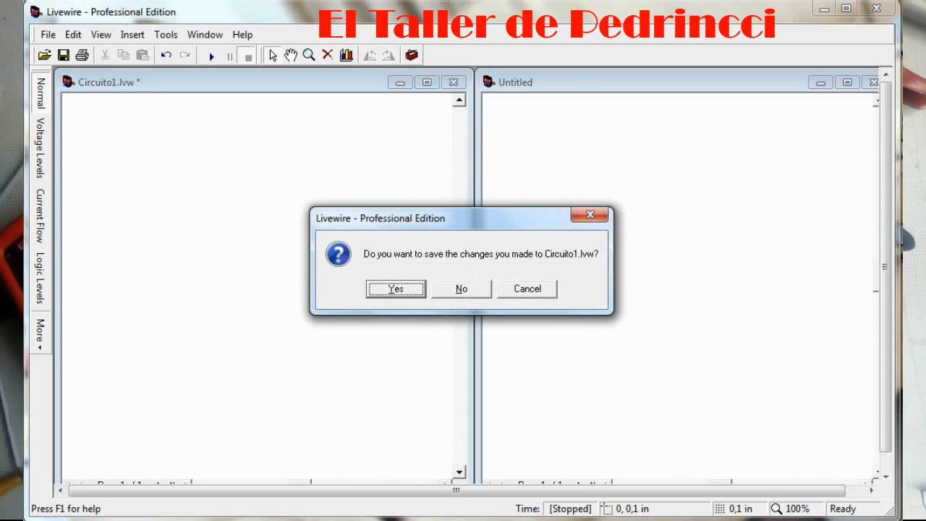
left_click(529, 289)
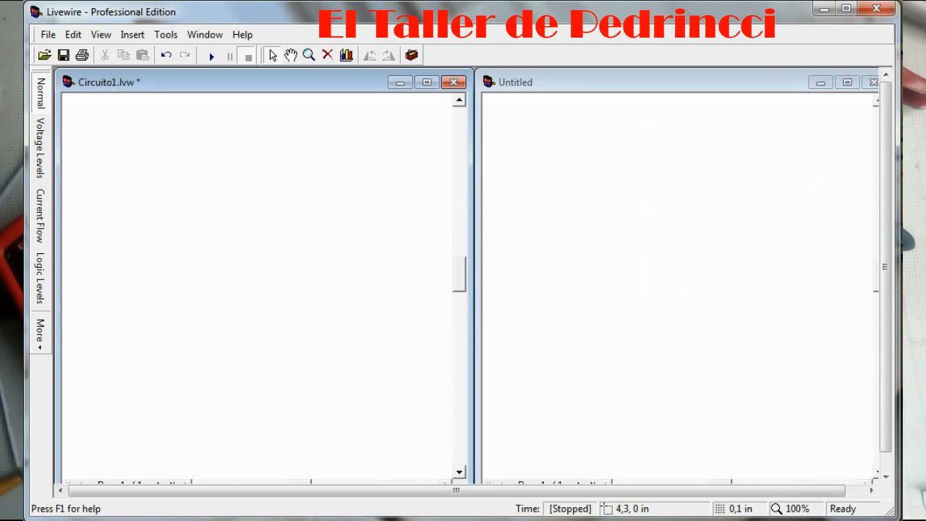
left_click(873, 83)
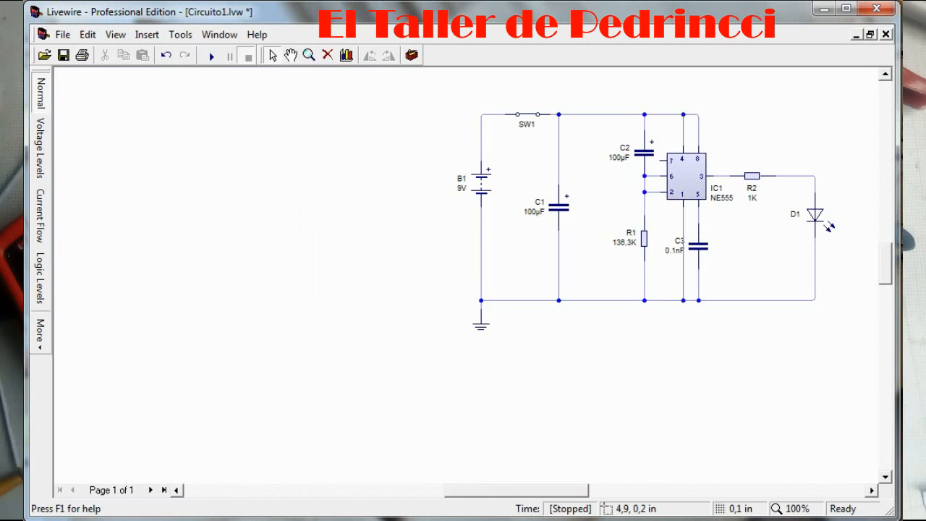
left_click(427, 82)
left_click(219, 34)
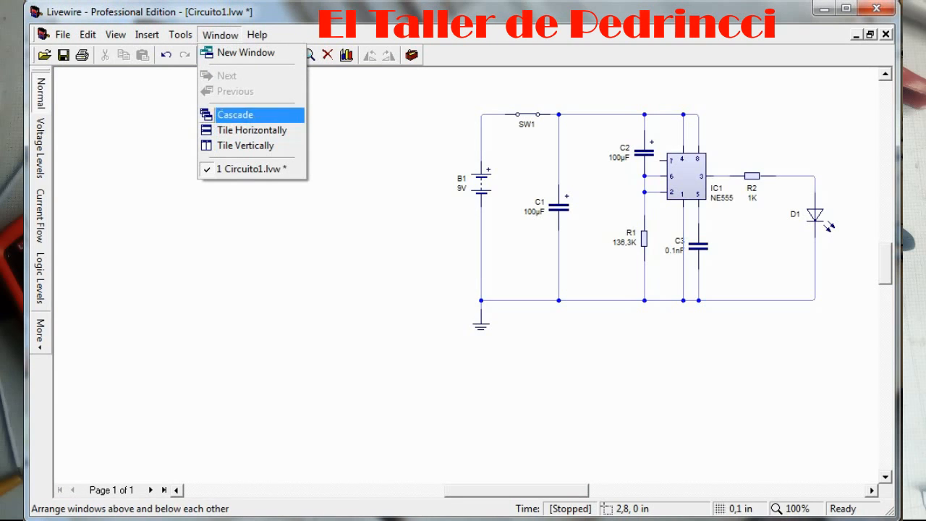
mouse_move(257, 35)
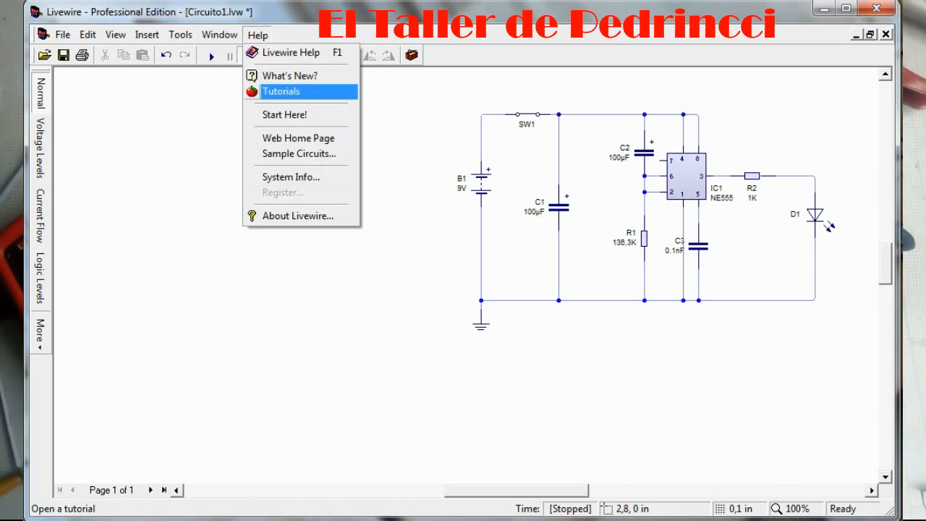
left_click(258, 35)
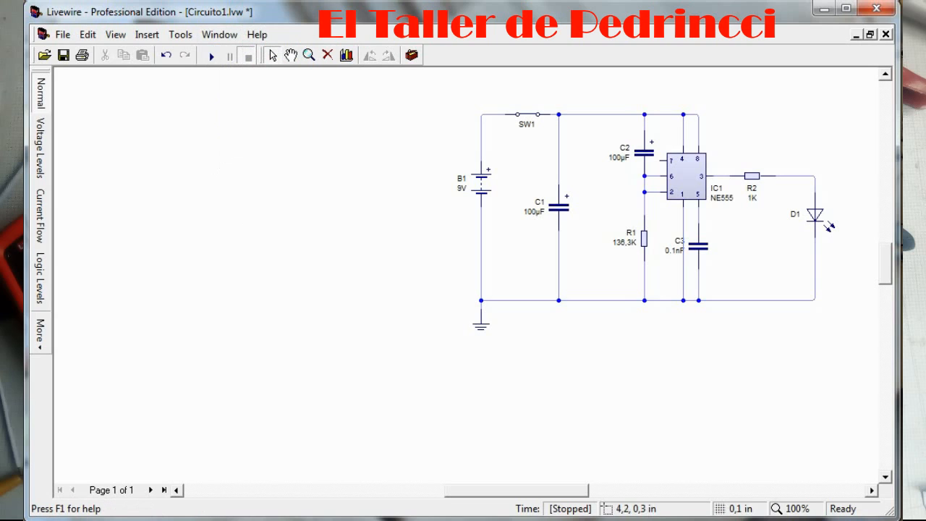
- Try the selection tool on the whole circuit and the panning tool on the drawing view, ending with the selection tool active
left_click_drag(344, 79, 860, 353)
left_click(571, 402)
left_click_drag(543, 490, 605, 490)
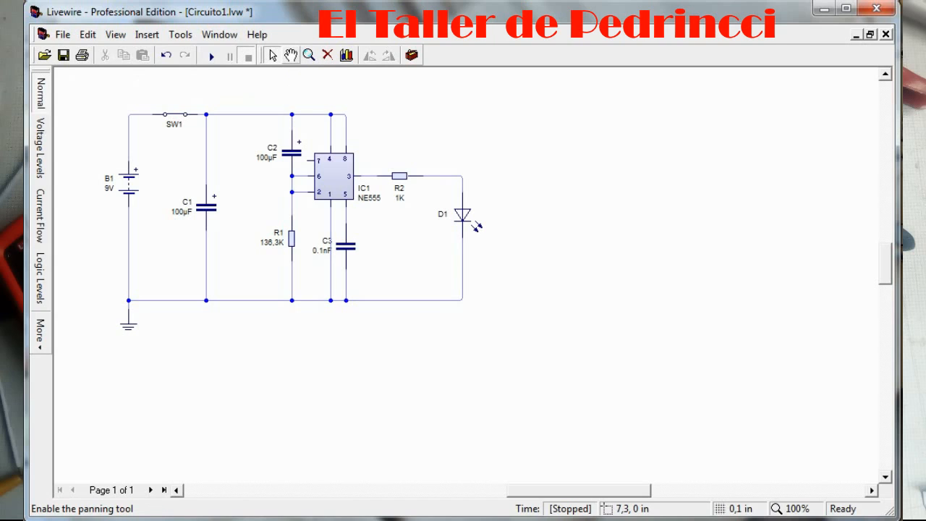
left_click(290, 55)
mouse_move(289, 217)
left_mouse_down()
mouse_move(304, 236)
mouse_move(297, 217)
mouse_move(295, 227)
left_mouse_up()
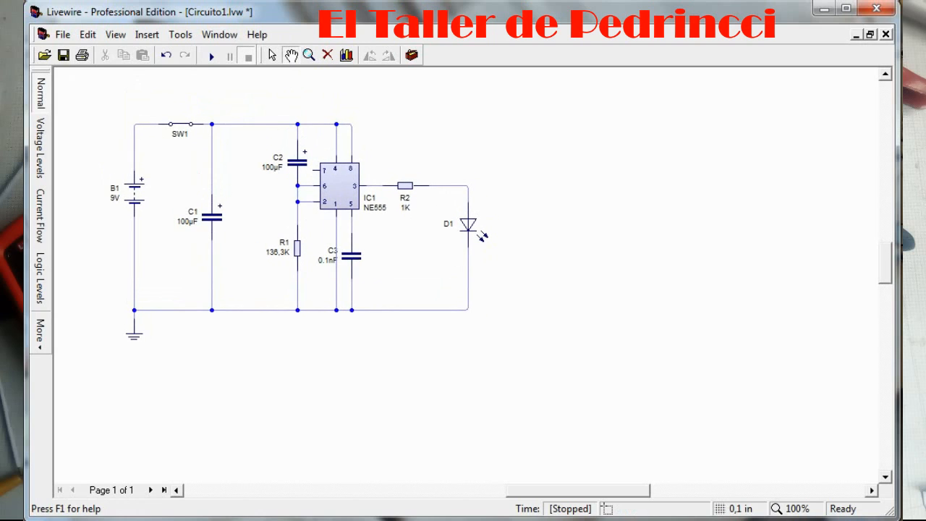
left_click(272, 55)
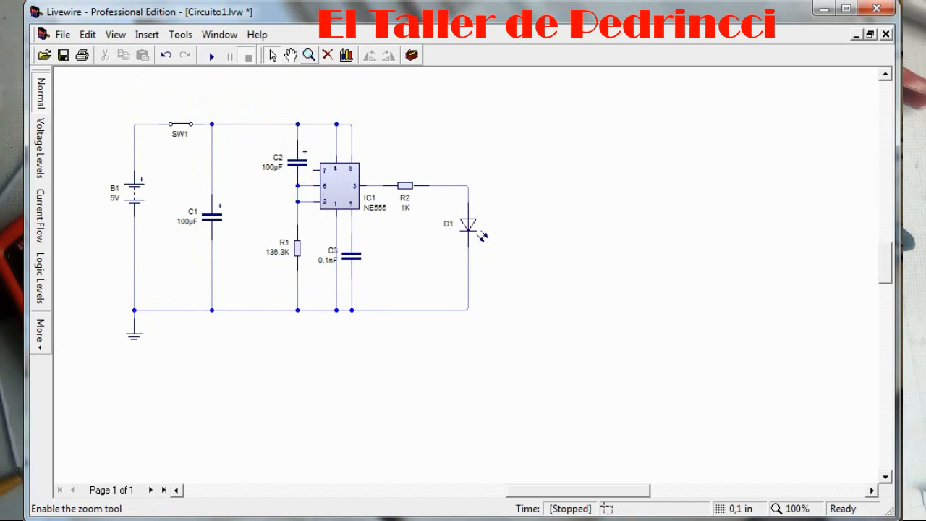
- Zoom the circuit to 150% with the Zoom tool and return to 100%, ending with the selection tool active
left_click(308, 55)
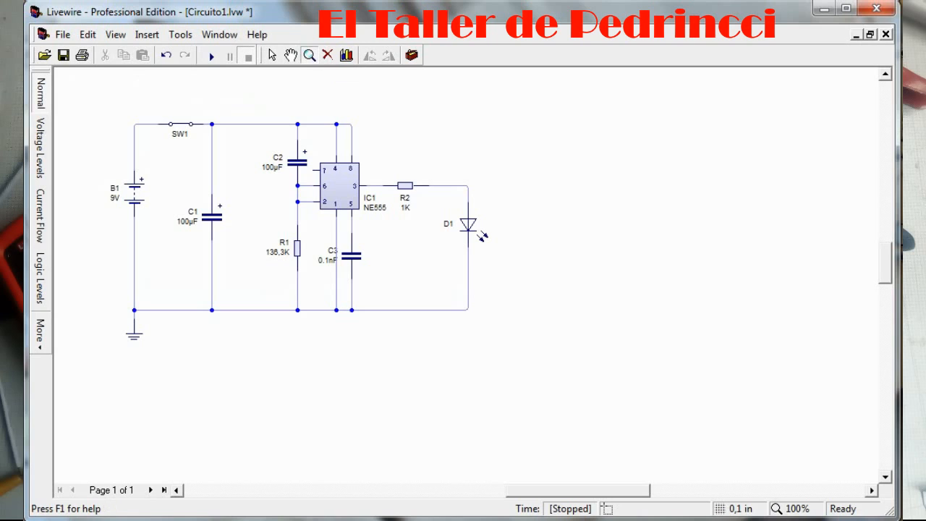
left_click(451, 227)
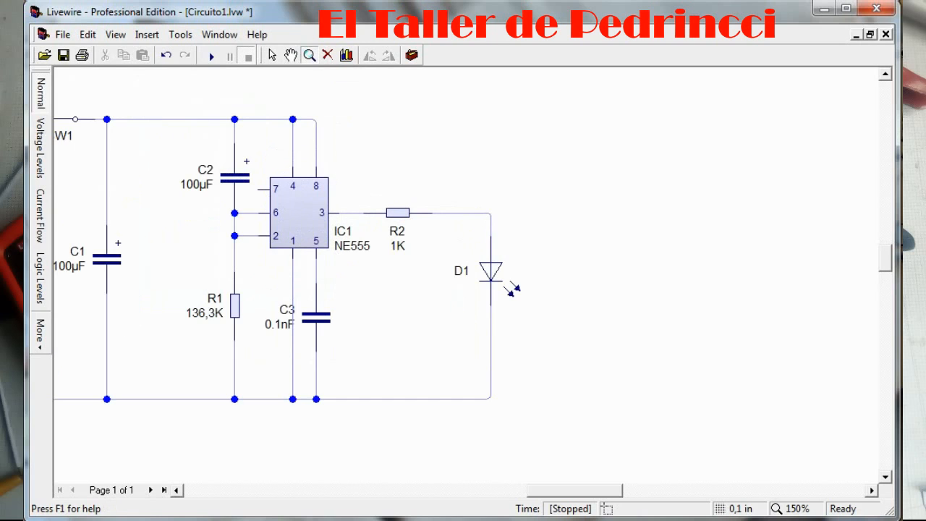
right_click(423, 133)
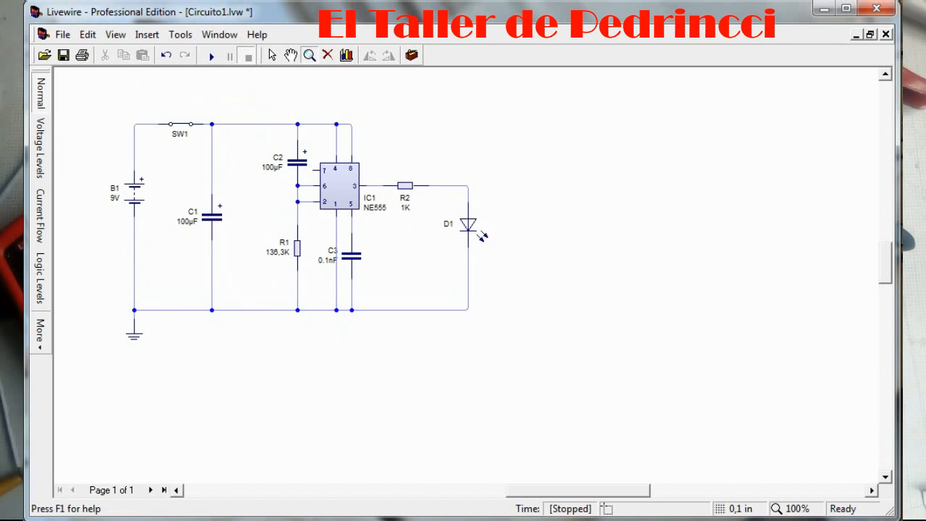
left_click(272, 55)
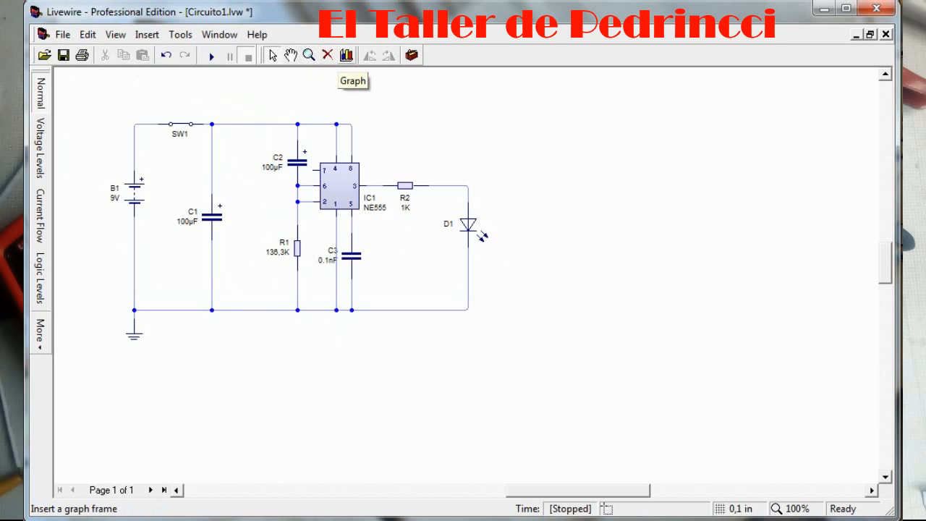
- Insert a graph frame in the empty area beside LED D1 and delete it
left_click(346, 55)
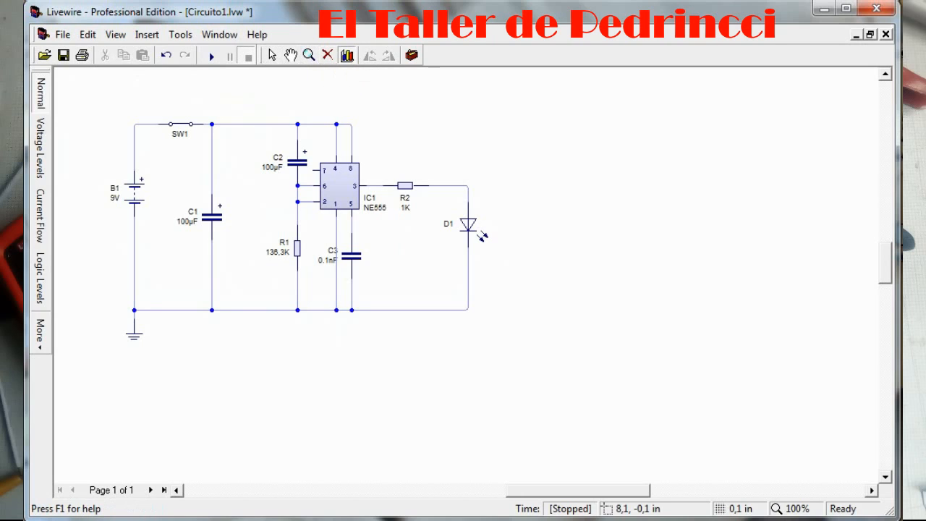
left_click_drag(518, 105, 688, 282)
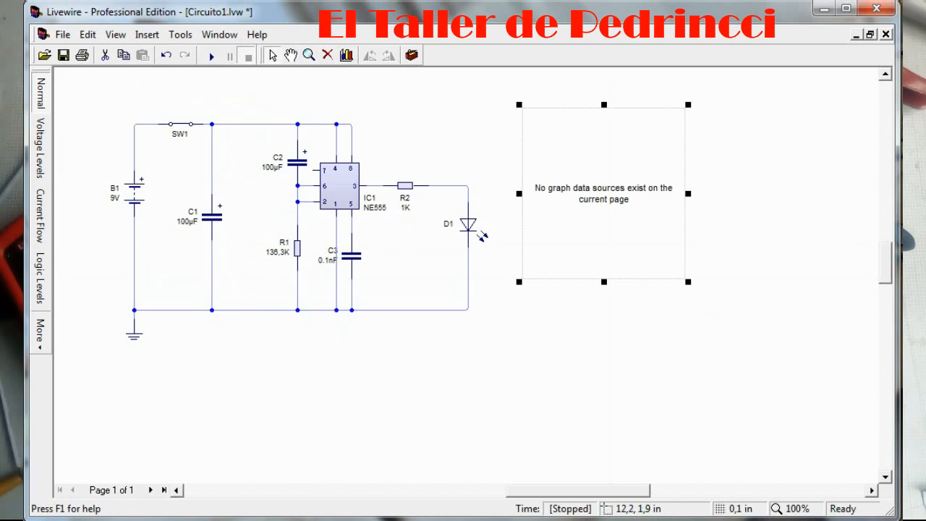
key("Delete")
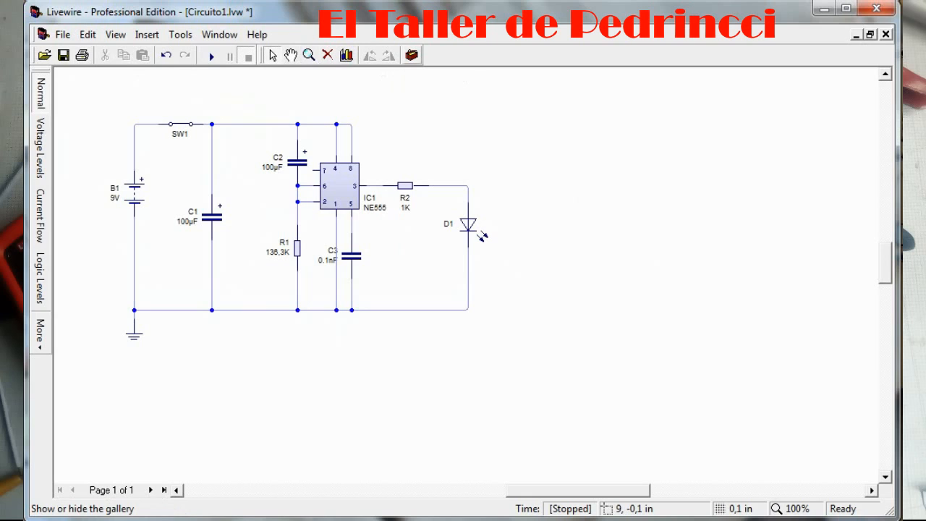
- Show the component gallery and examine the supplies, sources and regulation parts in its Power Supplies category
left_click(411, 55)
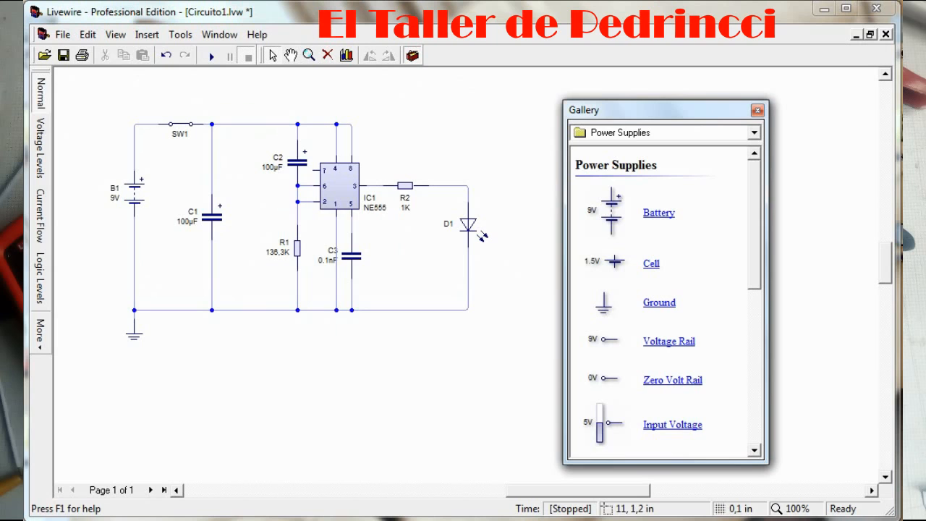
scroll(665, 304, "down", 5)
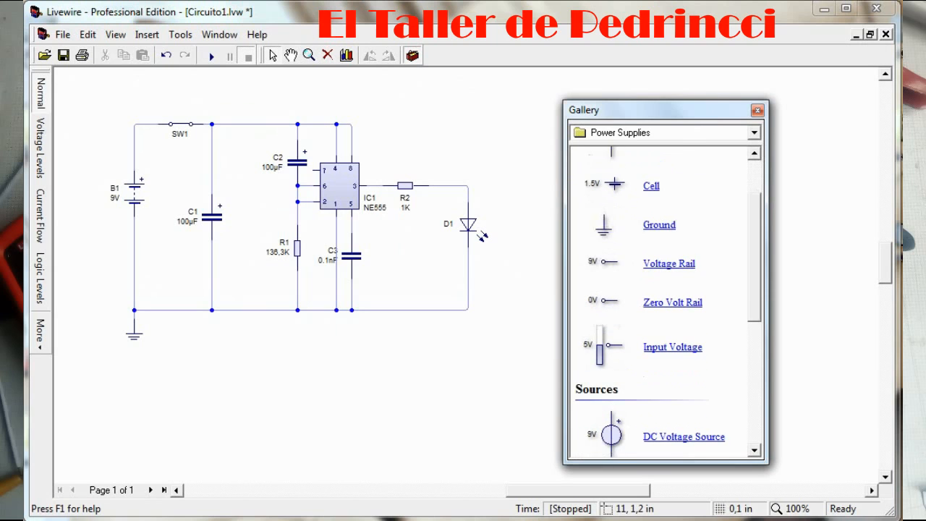
scroll(665, 302, "down", 1)
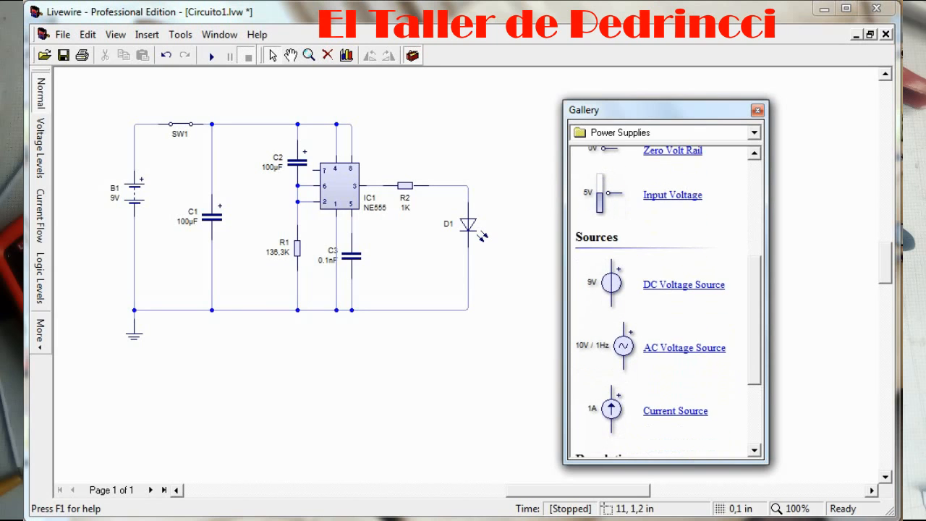
scroll(666, 302, "down", 2)
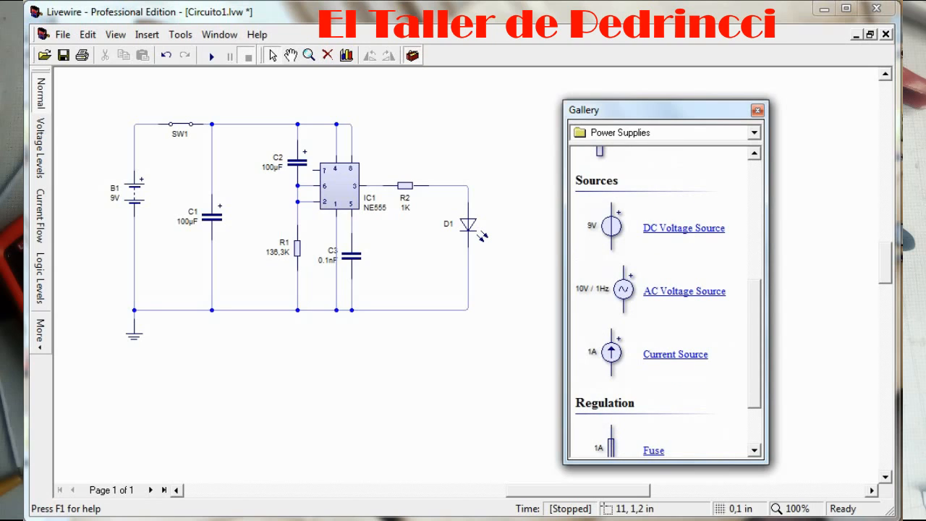
scroll(658, 302, "down", 3)
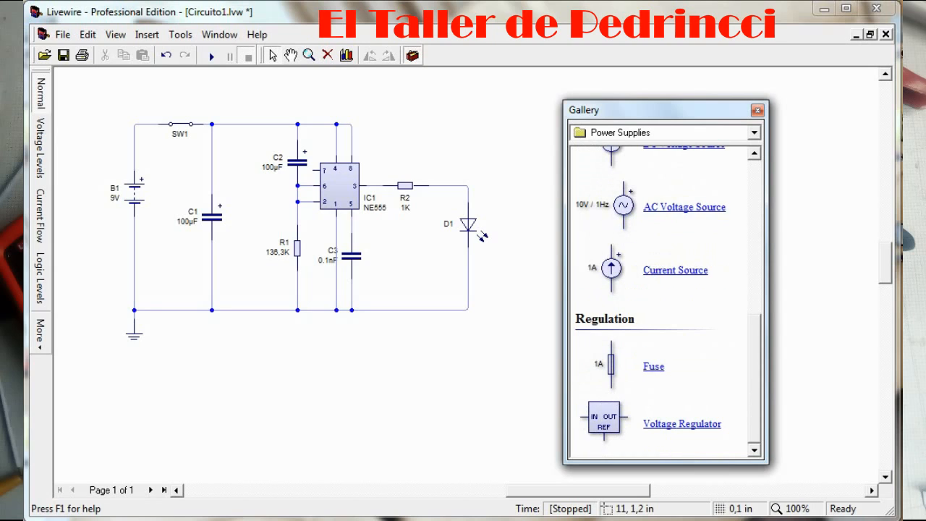
scroll(658, 301, "up", 13)
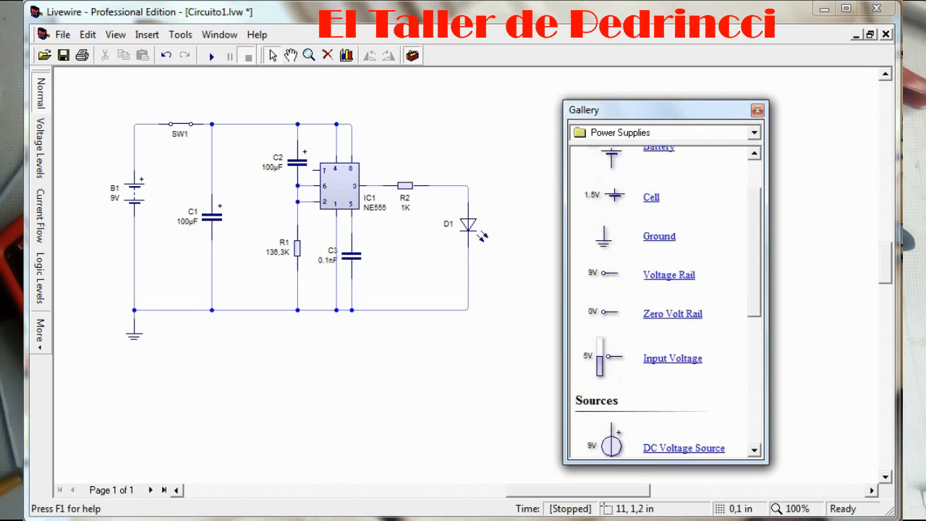
- Examine the gallery's Connectors category, including its supply terminals, measuring part and related subcategories
left_click(753, 133)
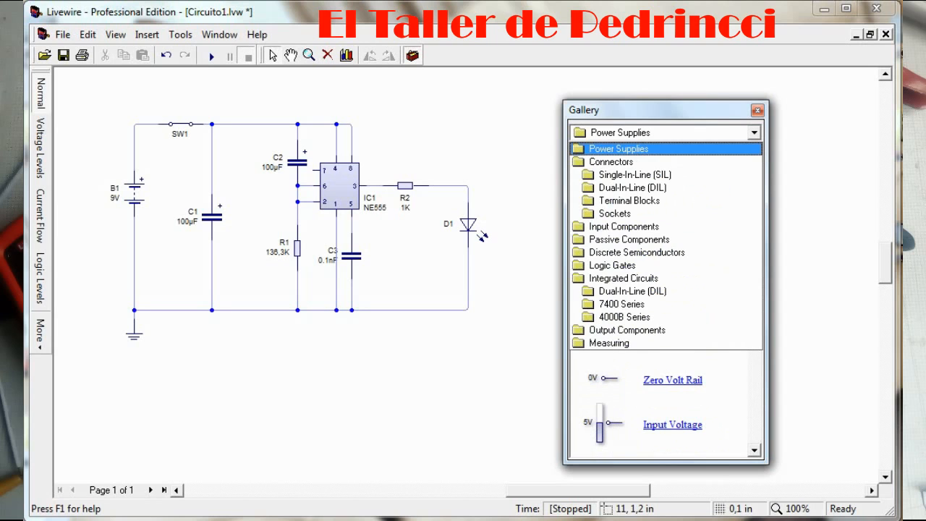
left_click(611, 162)
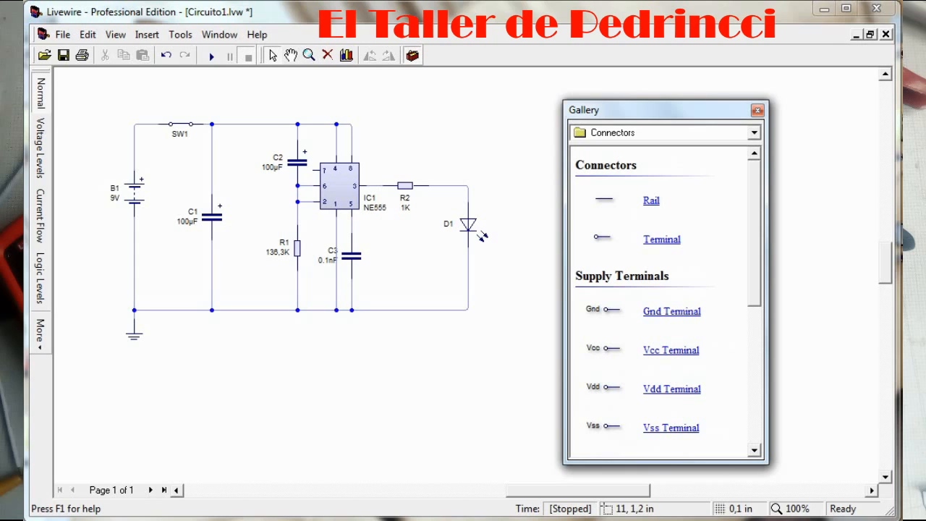
scroll(658, 302, "down", 7)
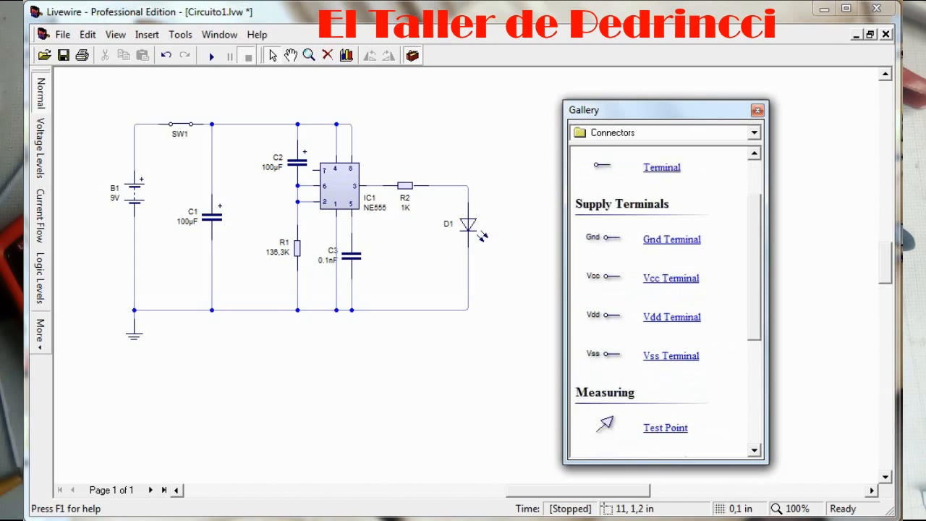
scroll(666, 301, "down", 2)
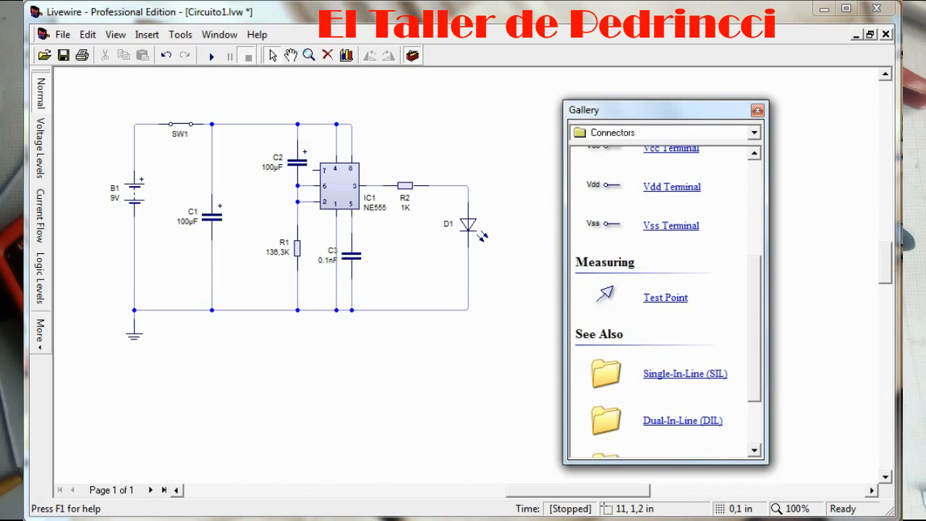
scroll(665, 301, "down", 4)
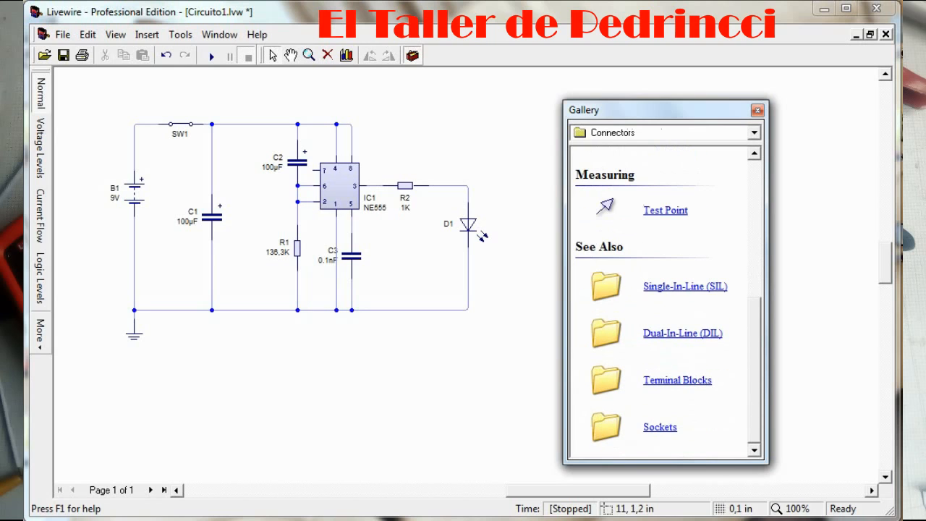
- Examine the Single-In-Line (SIL) and Dual-In-Line (DIL) connector categories in the gallery
left_click(684, 287)
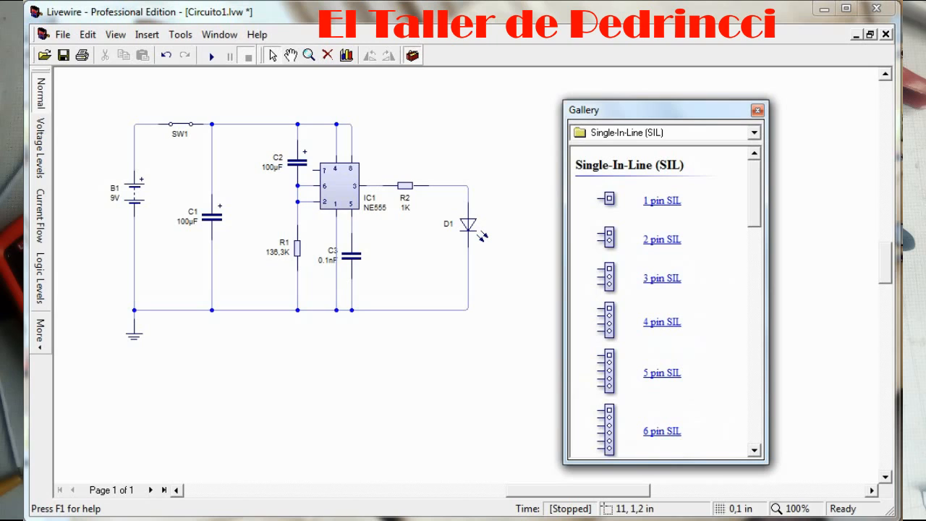
left_click(754, 133)
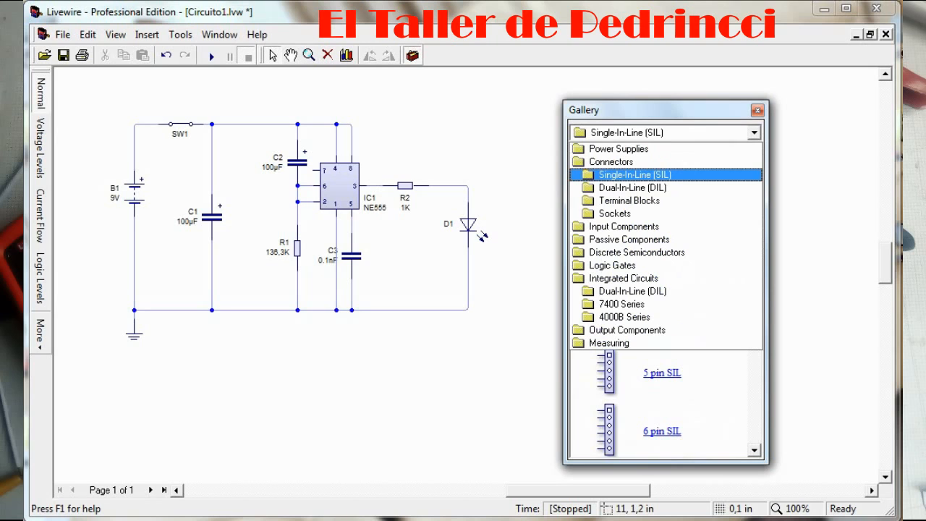
key("Return")
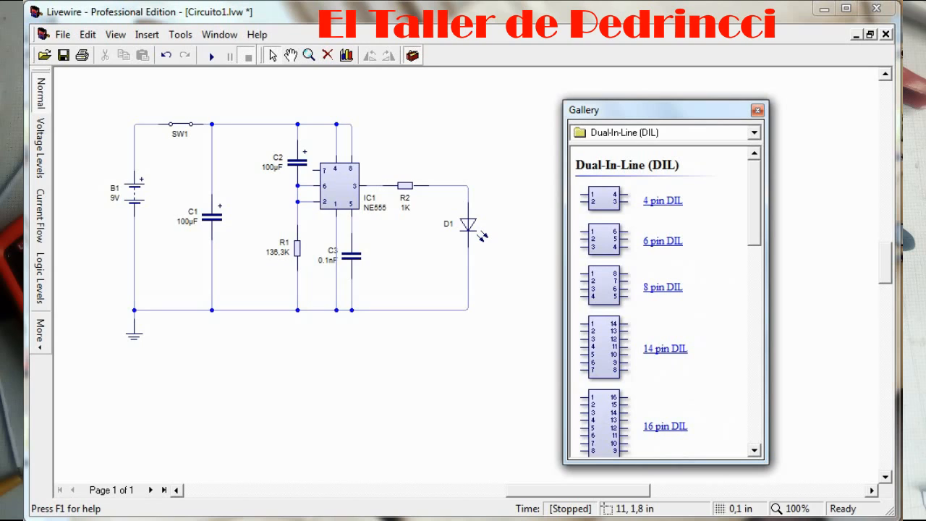
scroll(665, 302, "down", 12)
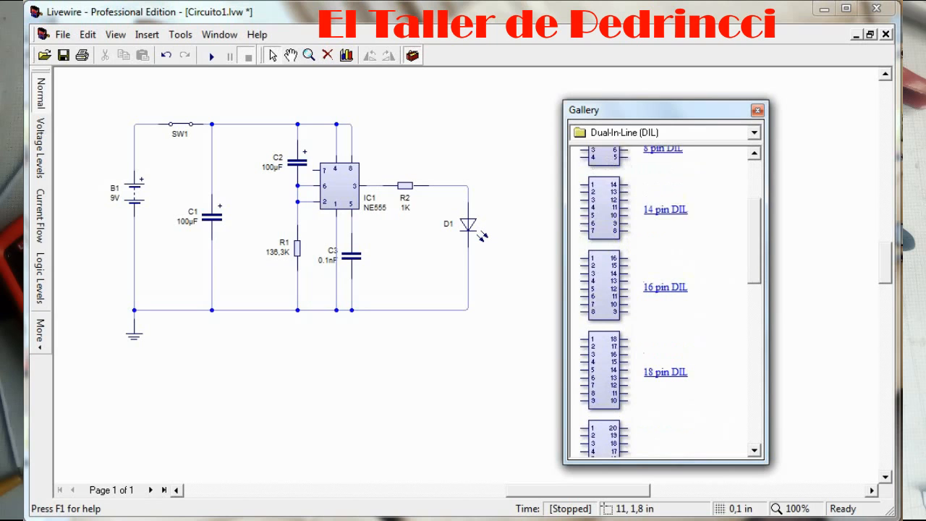
scroll(666, 302, "down", 1)
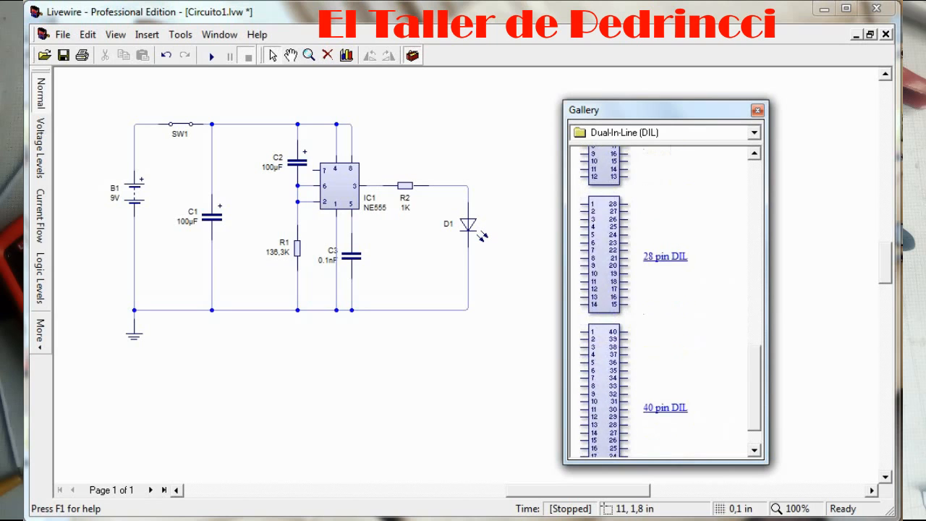
scroll(666, 302, "up", 12)
- Examine the Terminal Blocks and Sockets connector categories in the gallery, including the header sockets of different pin counts
left_click(754, 132)
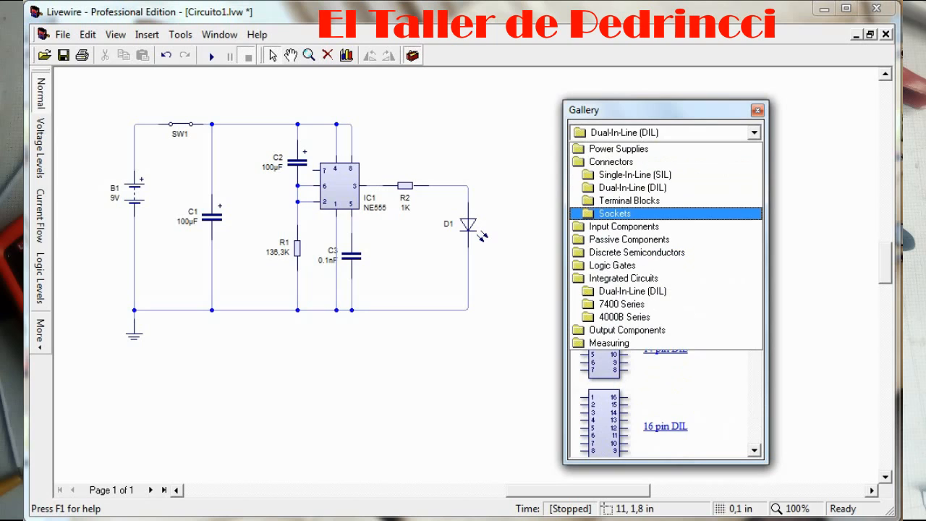
left_click(629, 200)
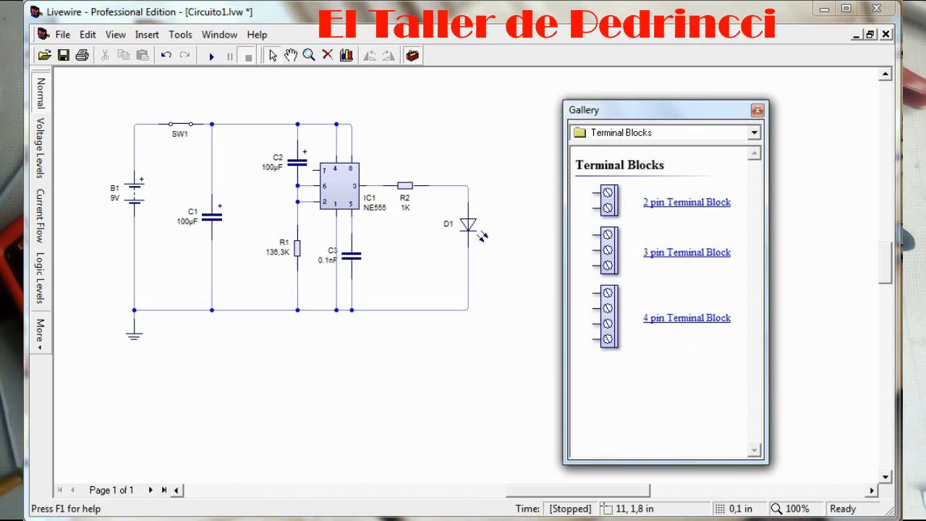
left_click(755, 132)
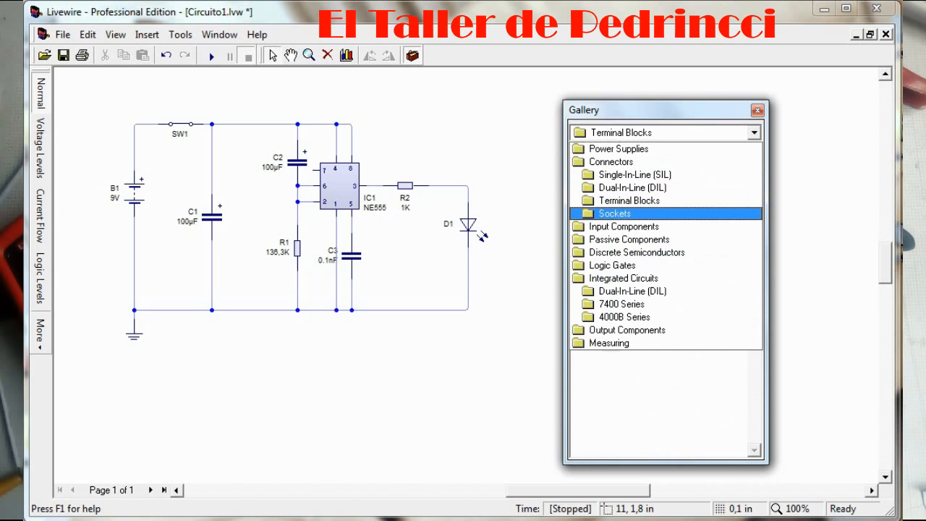
left_click(615, 214)
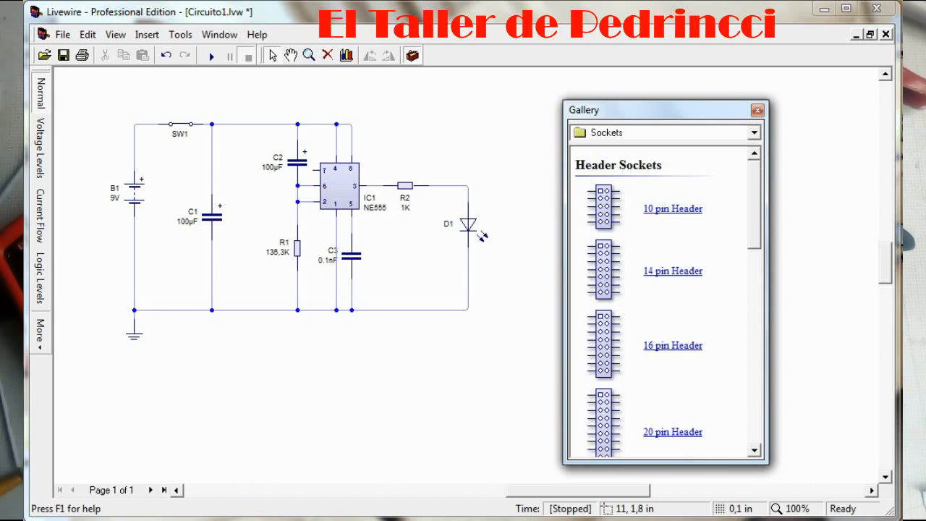
scroll(665, 300, "down", 10)
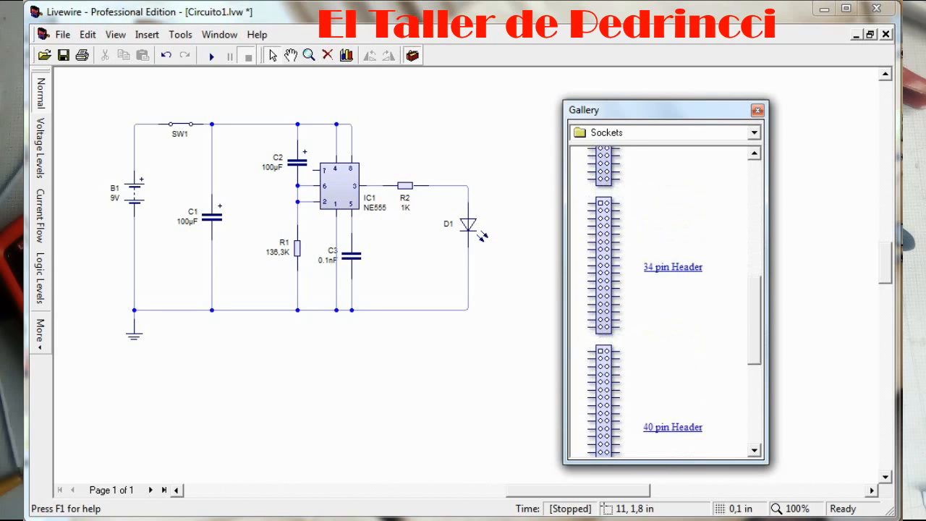
scroll(666, 300, "up", 7)
- Examine the switches, sensors and virtual instruments in the gallery's Input Components category
left_click(754, 132)
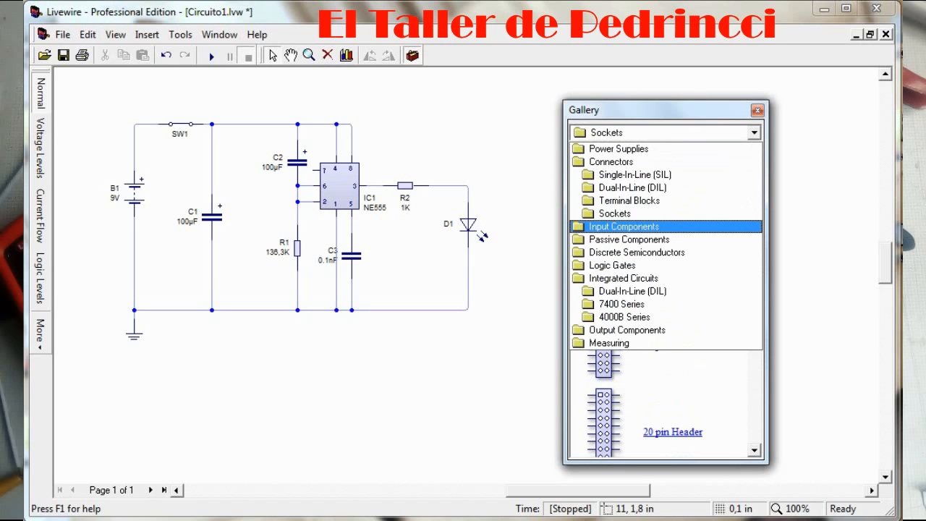
left_click(623, 226)
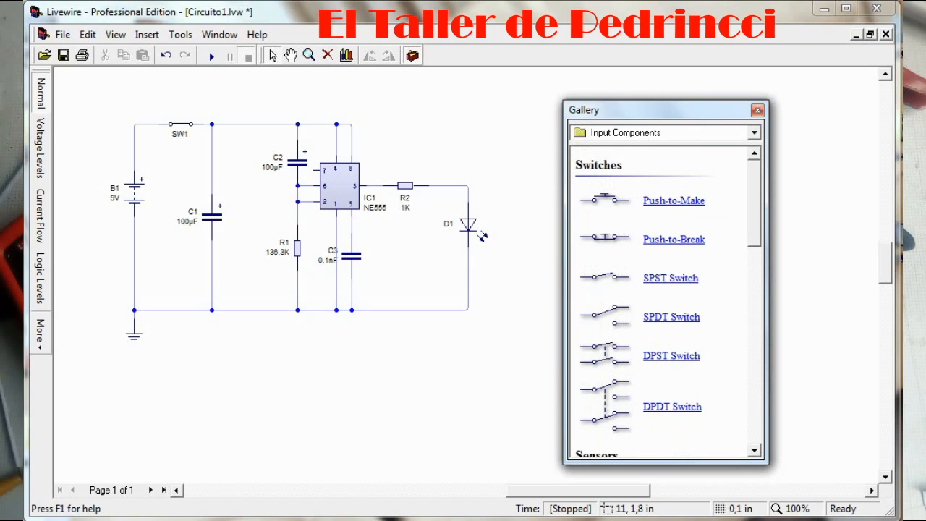
scroll(665, 300, "down", 3)
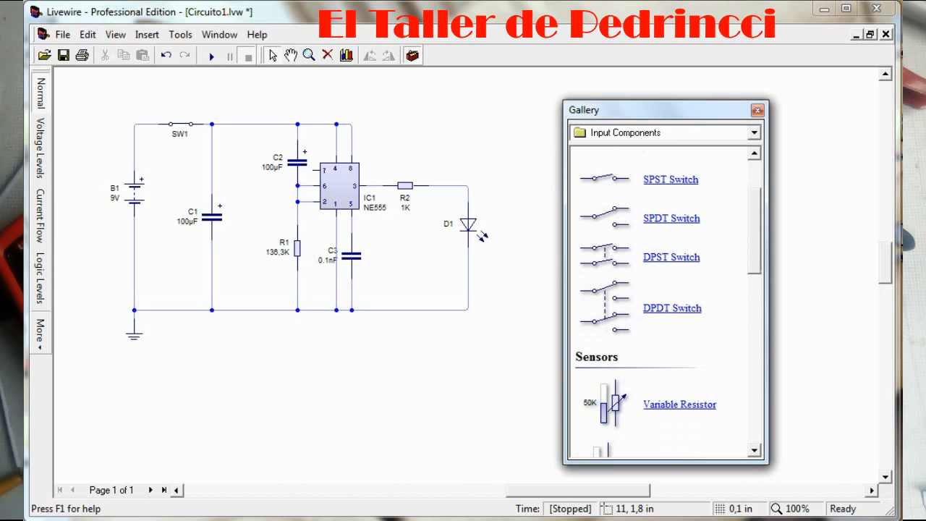
scroll(665, 303, "down", 2)
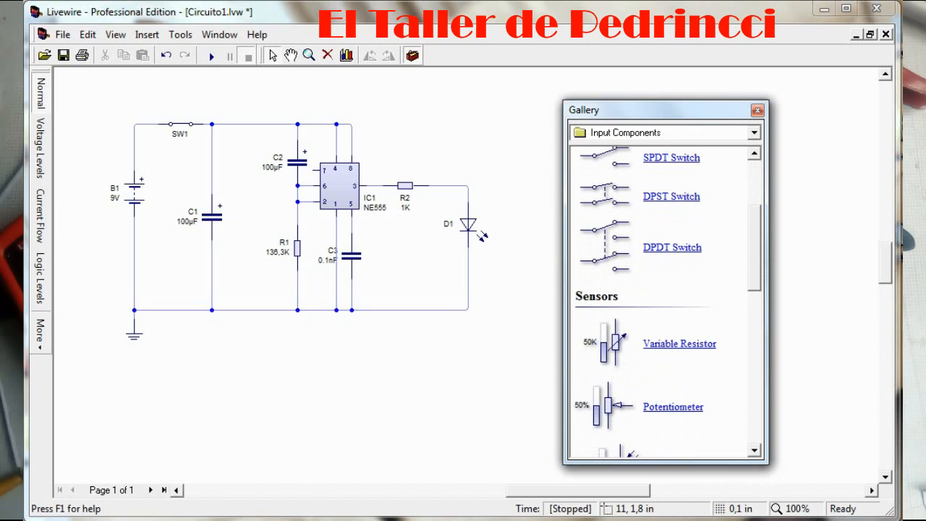
scroll(665, 300, "down", 5)
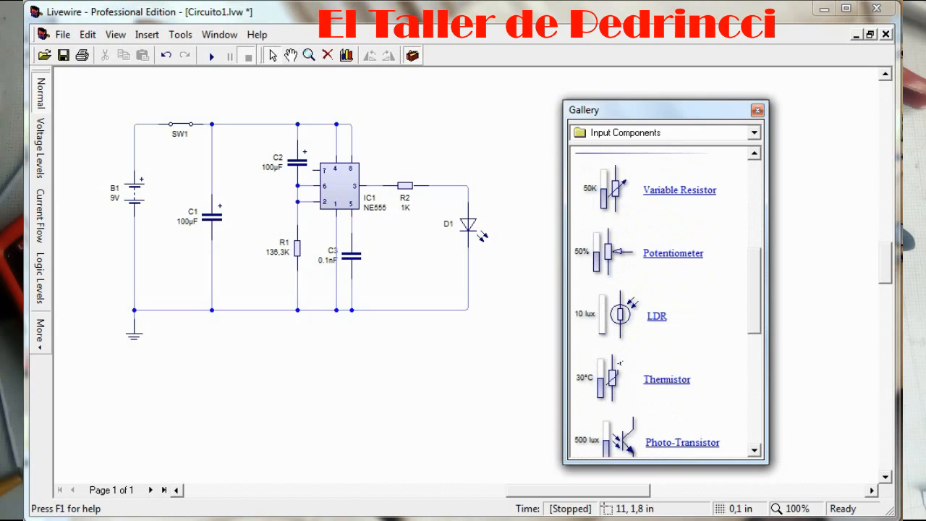
scroll(665, 300, "down", 1)
scroll(666, 302, "down", 2)
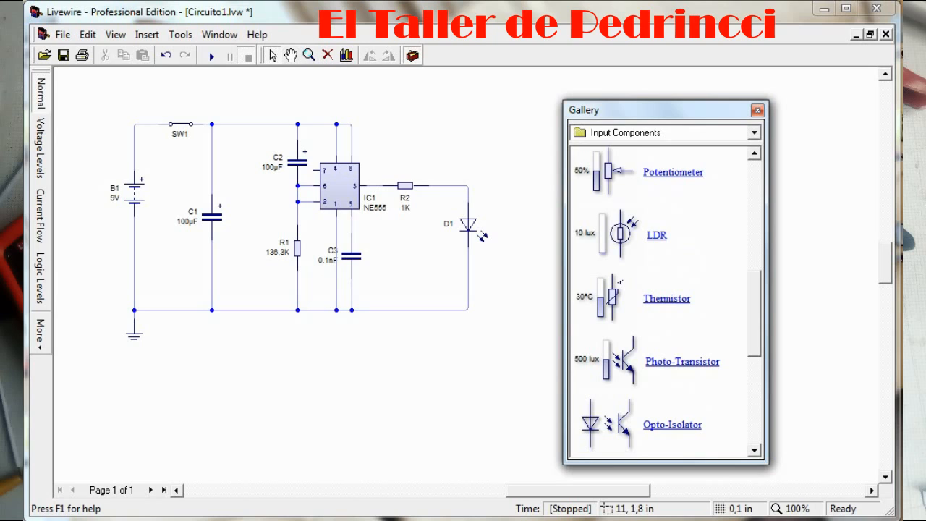
scroll(665, 300, "down", 5)
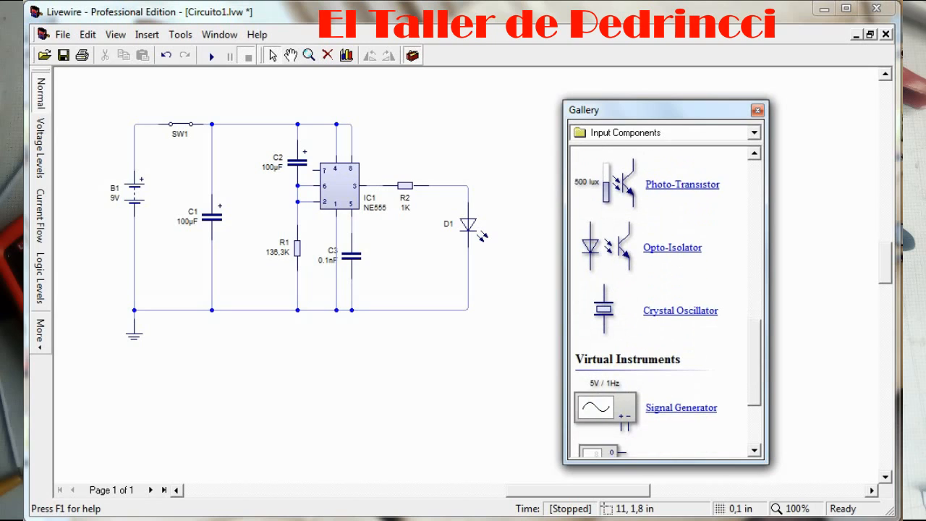
left_click_drag(754, 363, 754, 206)
- Examine the gallery's Passive Components and Discrete Semiconductors categories, and shift the gallery window slightly downward
left_click(754, 132)
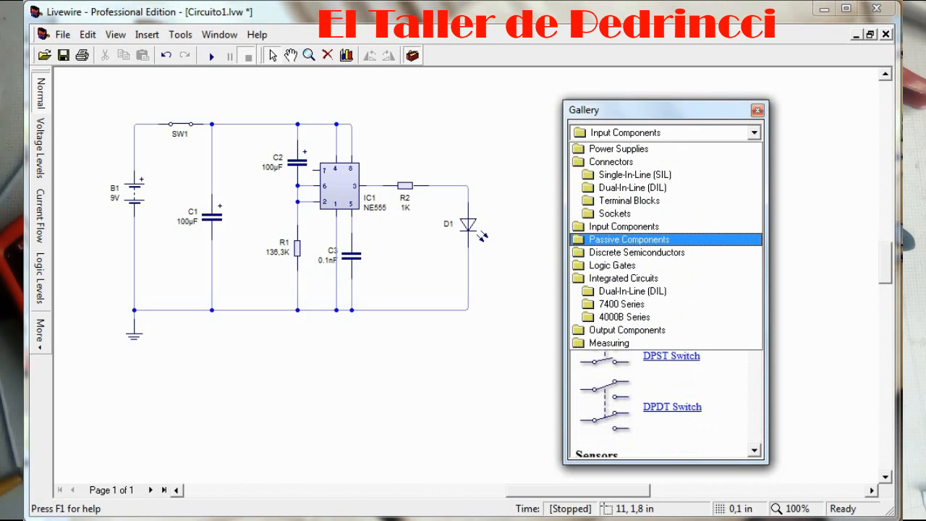
left_click(629, 239)
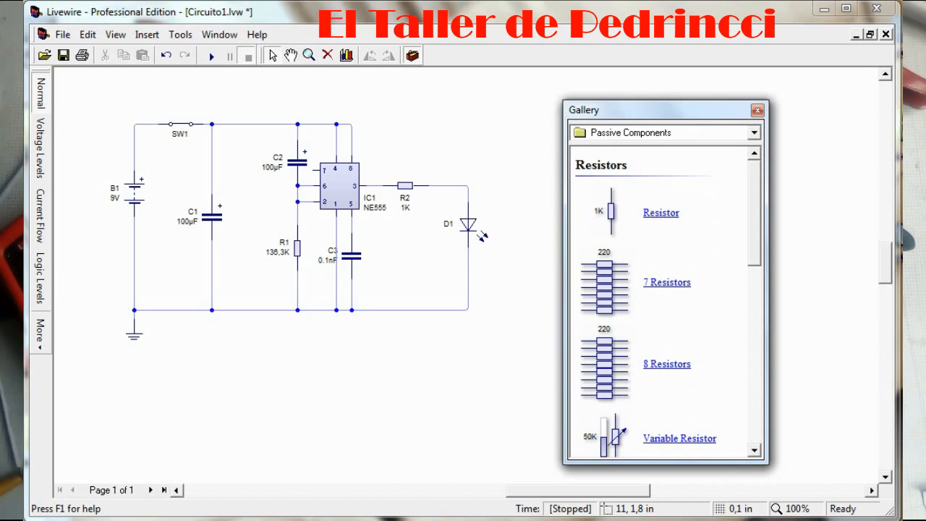
left_click(753, 132)
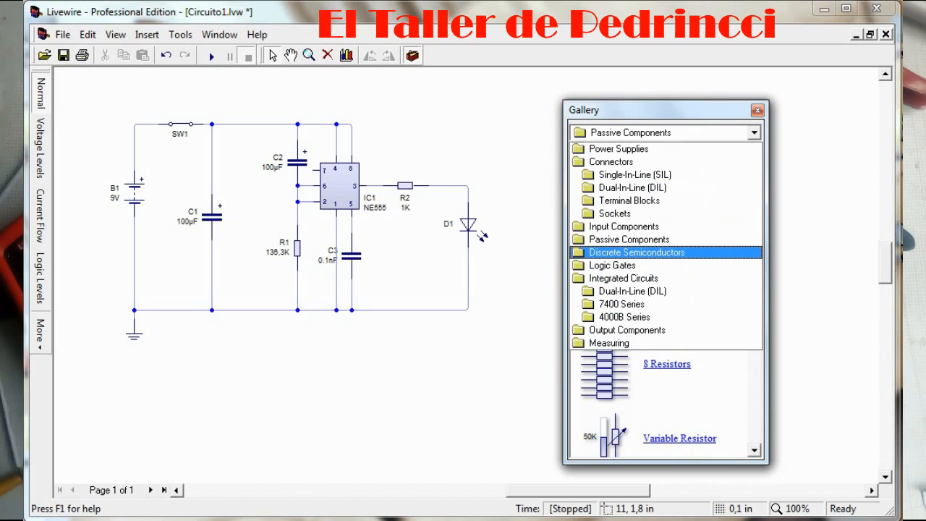
left_click(636, 252)
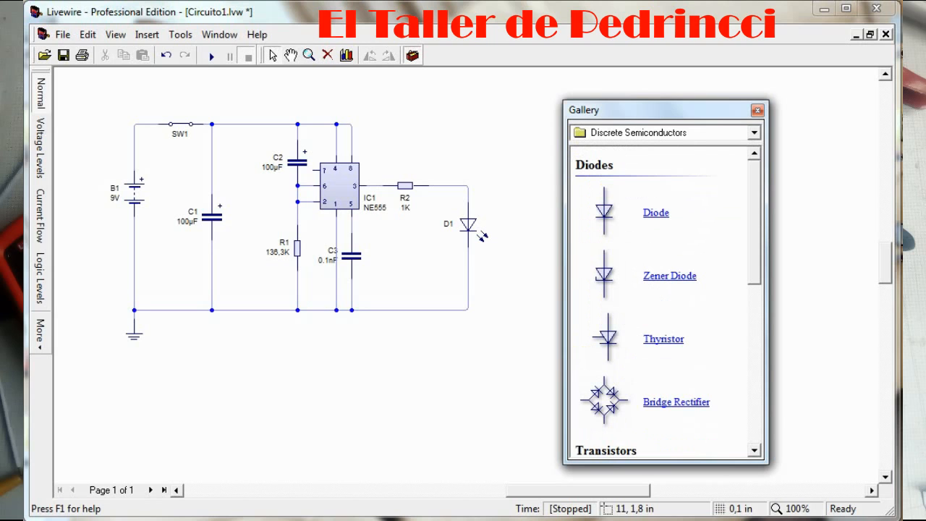
scroll(662, 304, "down", 10)
scroll(661, 303, "up", 5)
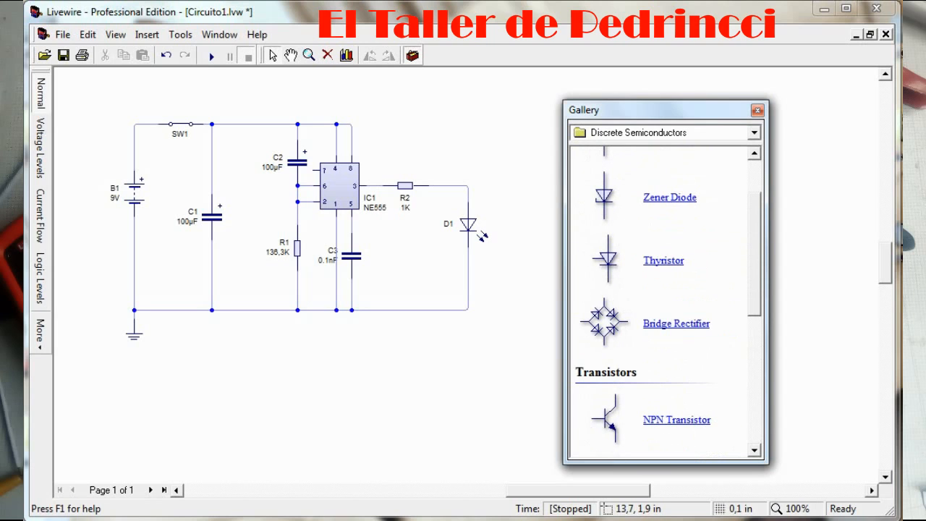
left_click_drag(665, 110, 668, 123)
- Examine the logic input/output parts, standard gates and Schmitt gates in the gallery's Logic Gates category
left_click(757, 145)
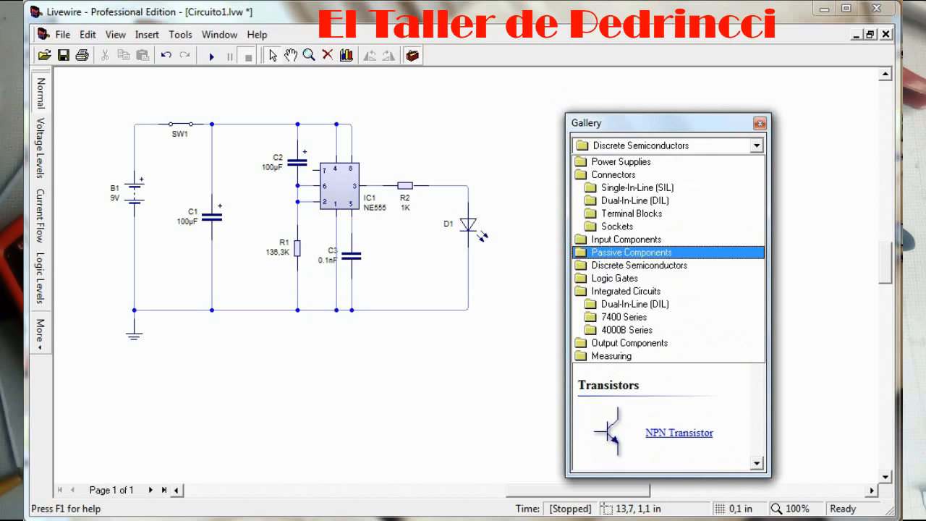
left_click(615, 278)
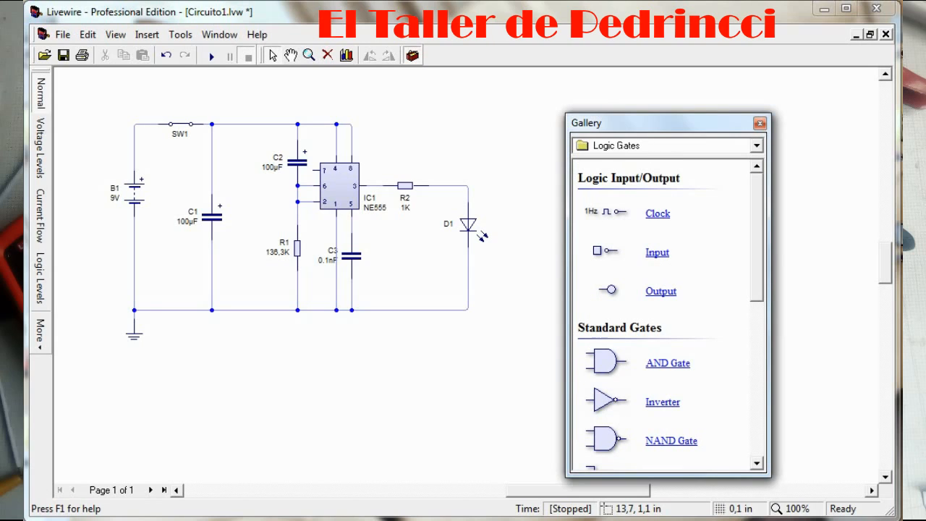
scroll(671, 318, "down", 3)
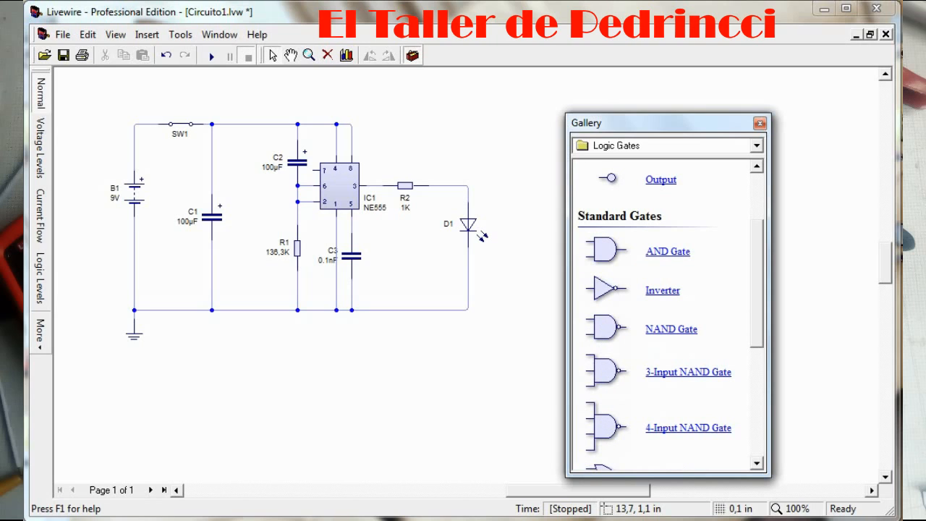
scroll(671, 315, "down", 3)
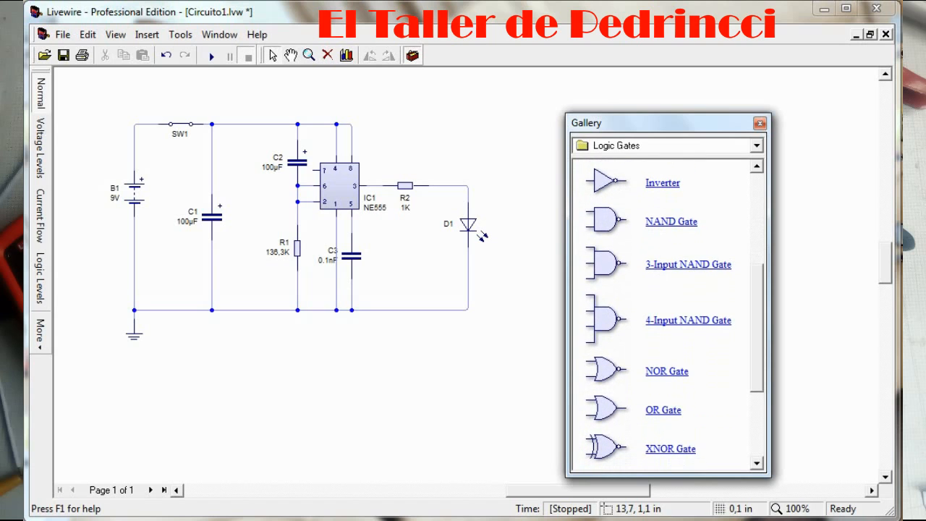
scroll(671, 314, "down", 1)
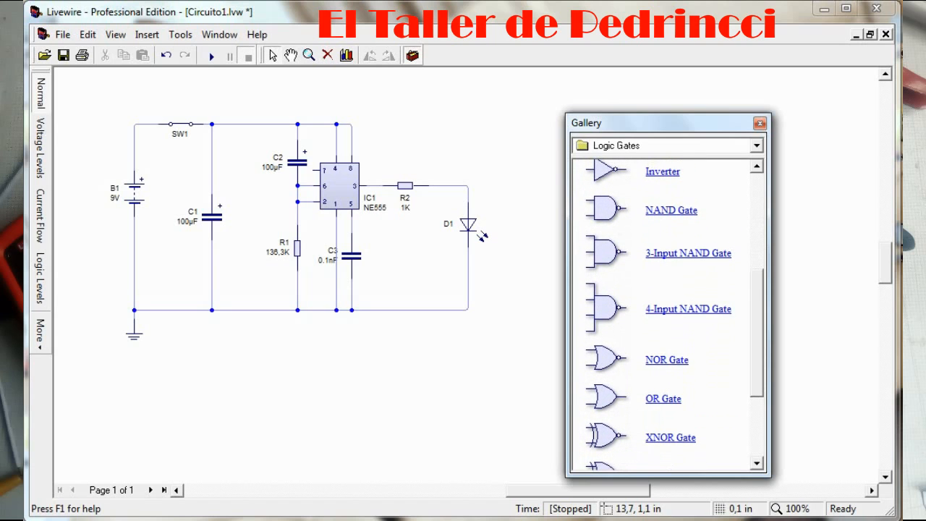
scroll(666, 314, "down", 2)
scroll(670, 315, "down", 2)
scroll(670, 315, "down", 1)
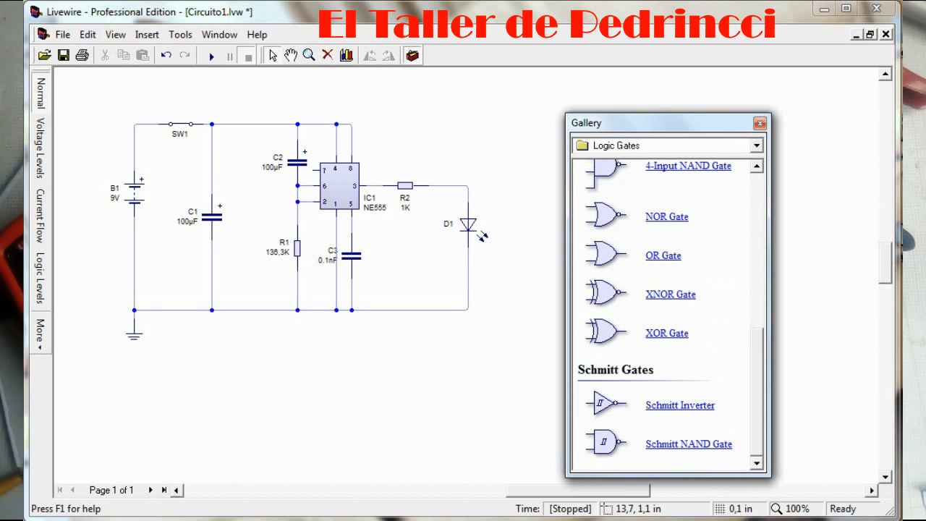
scroll(666, 314, "up", 9)
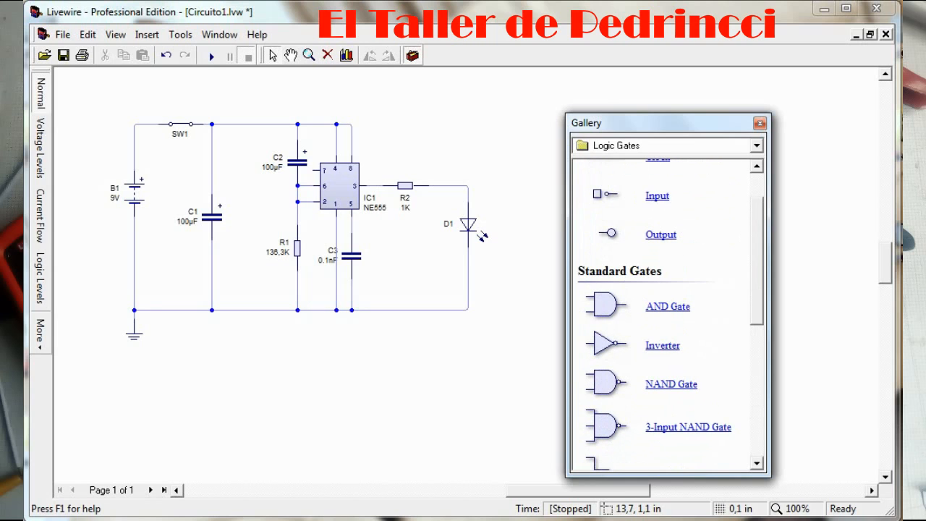
- Examine the timers, amplifier, driver parts and related subcategories in the gallery's Integrated Circuits category
left_click(757, 146)
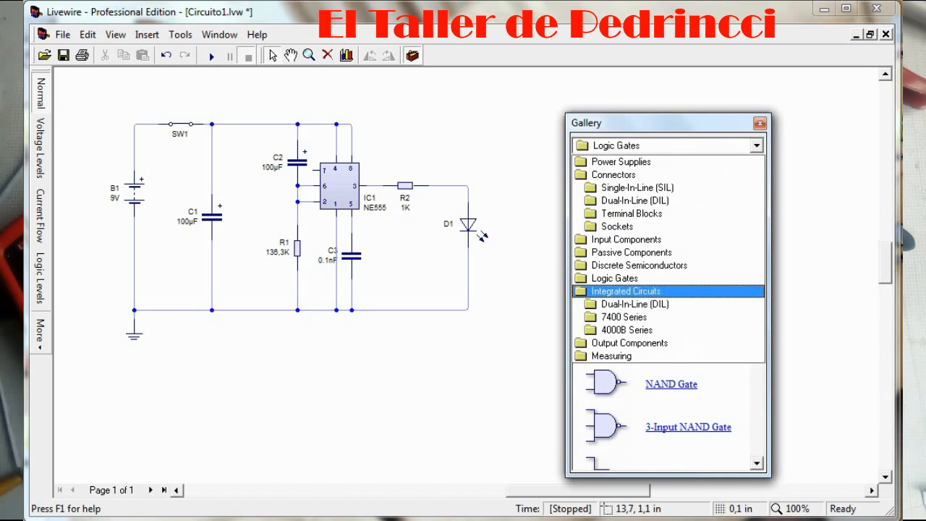
left_click(625, 291)
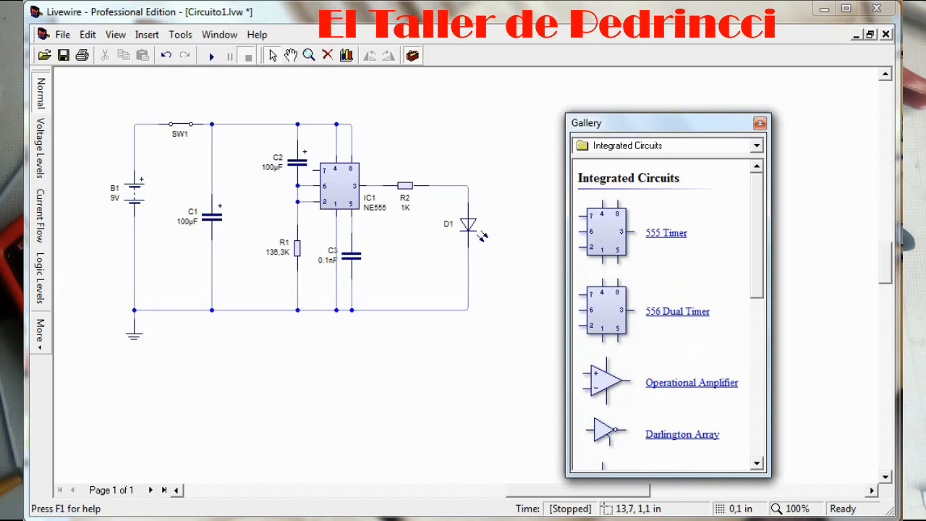
scroll(667, 316, "down", 3)
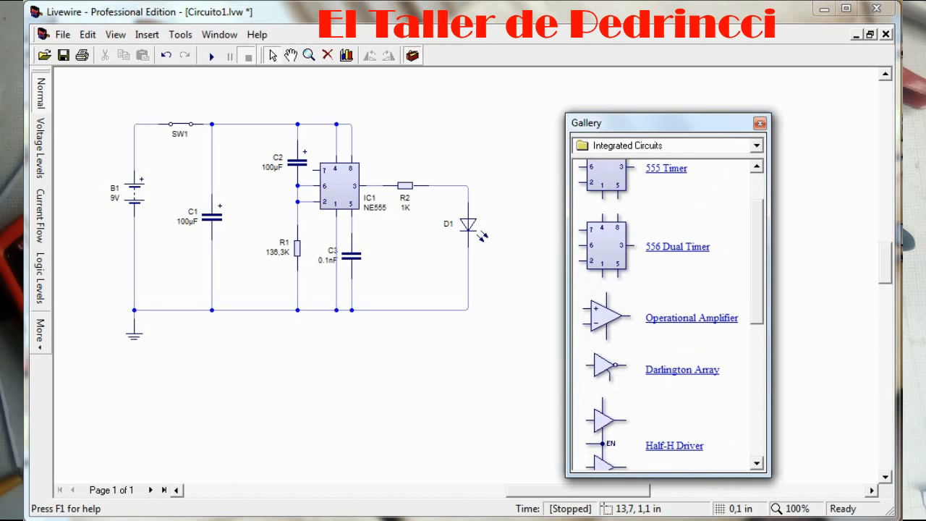
scroll(667, 316, "down", 5)
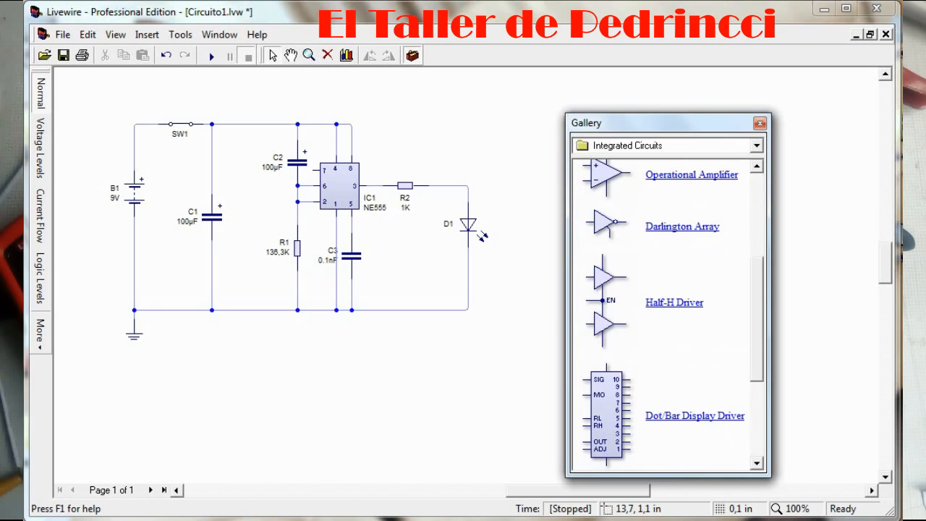
scroll(667, 315, "down", 6)
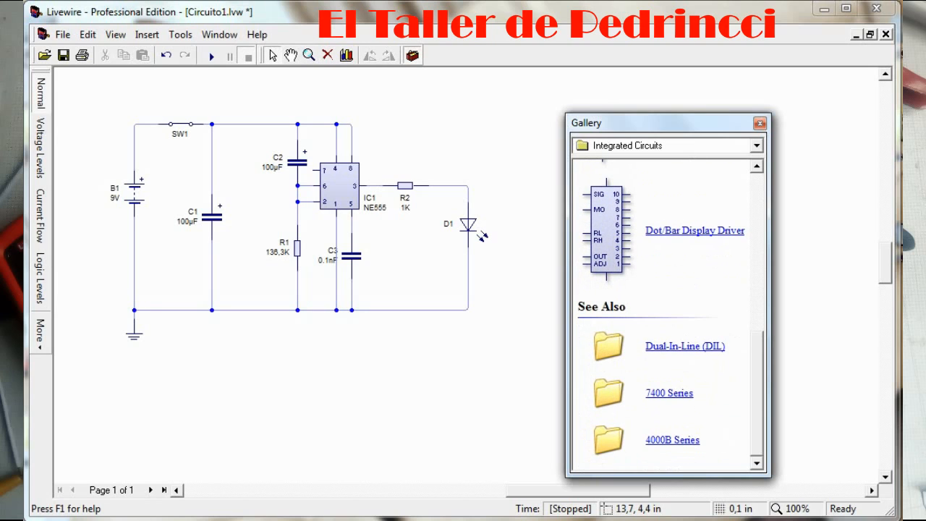
scroll(667, 315, "up", 2)
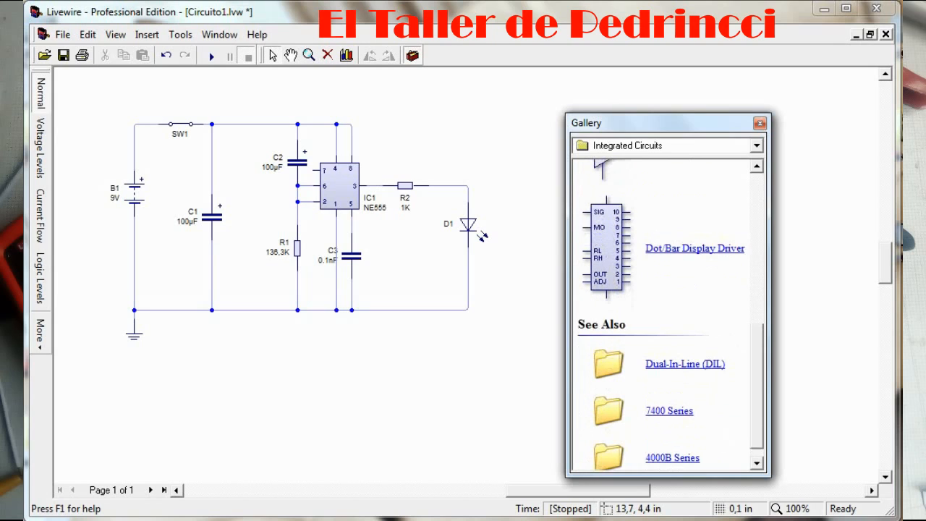
scroll(666, 315, "up", 3)
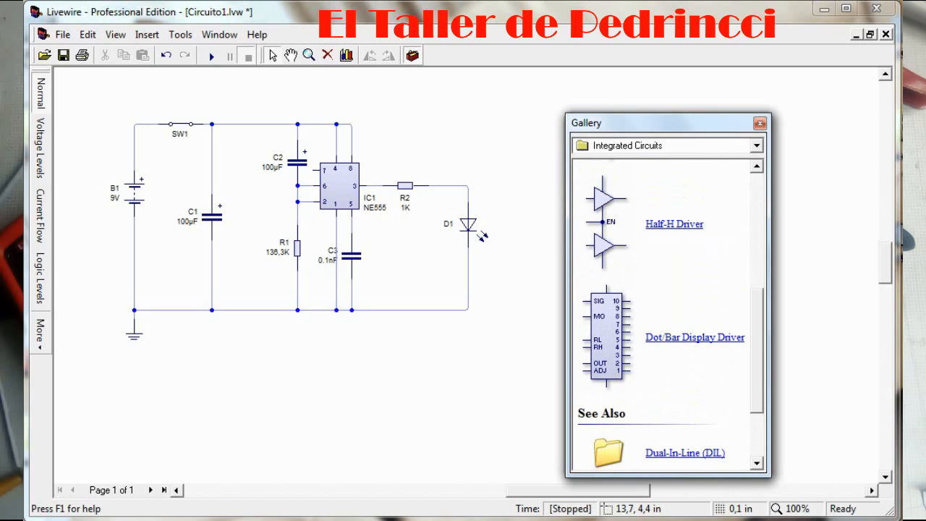
scroll(667, 315, "up", 3)
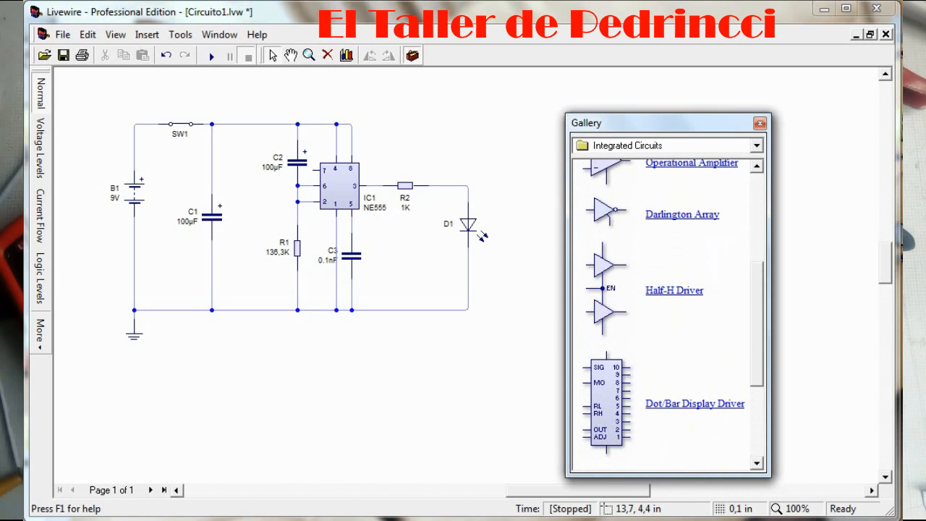
scroll(667, 315, "up", 2)
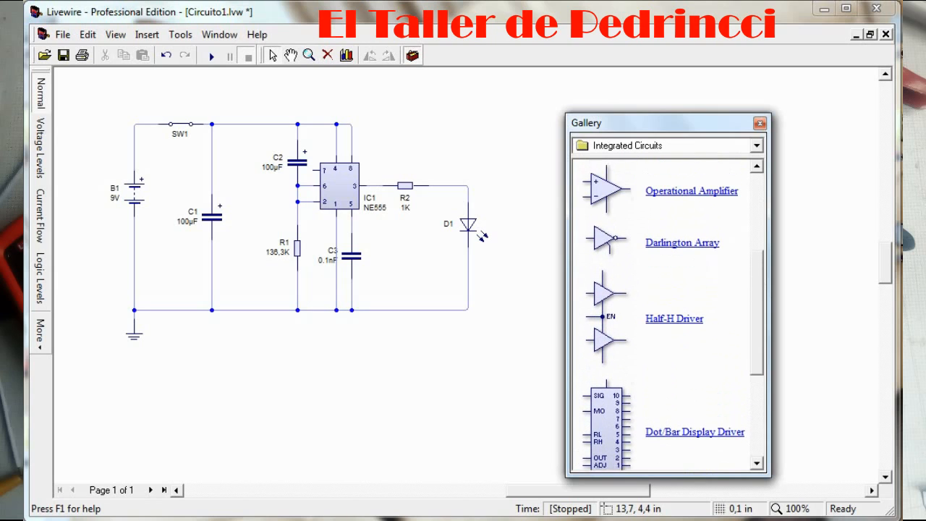
scroll(666, 315, "up", 2)
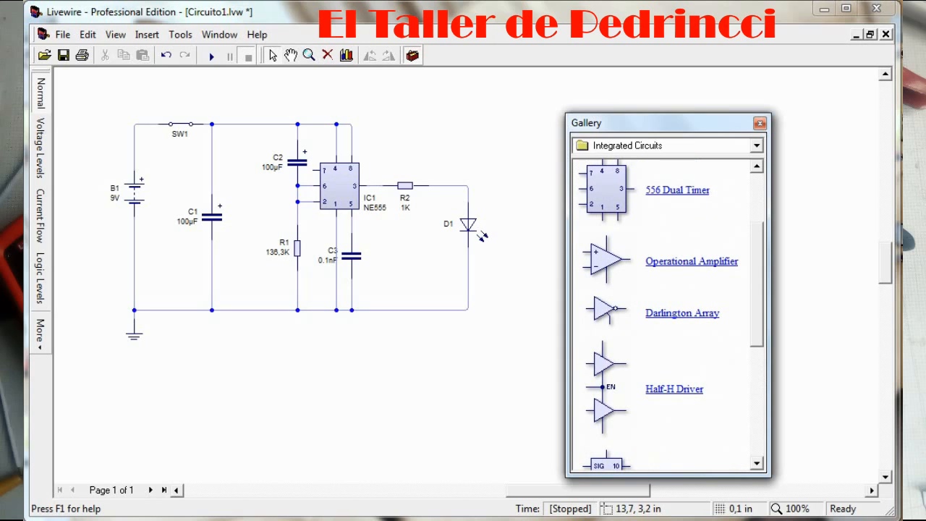
- Examine the pin-count packages in the gallery's Dual-In-Line (DIL) subcategory of Integrated Circuits
left_click(757, 146)
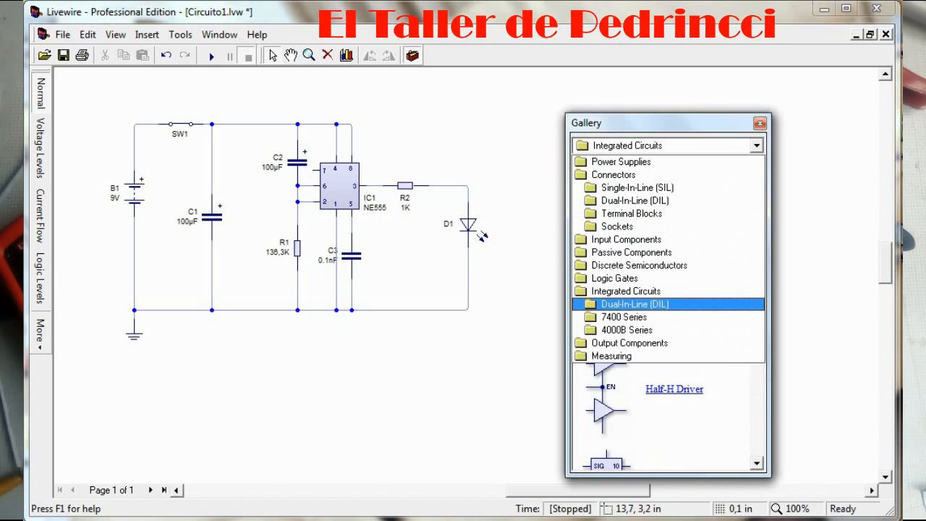
left_click(634, 304)
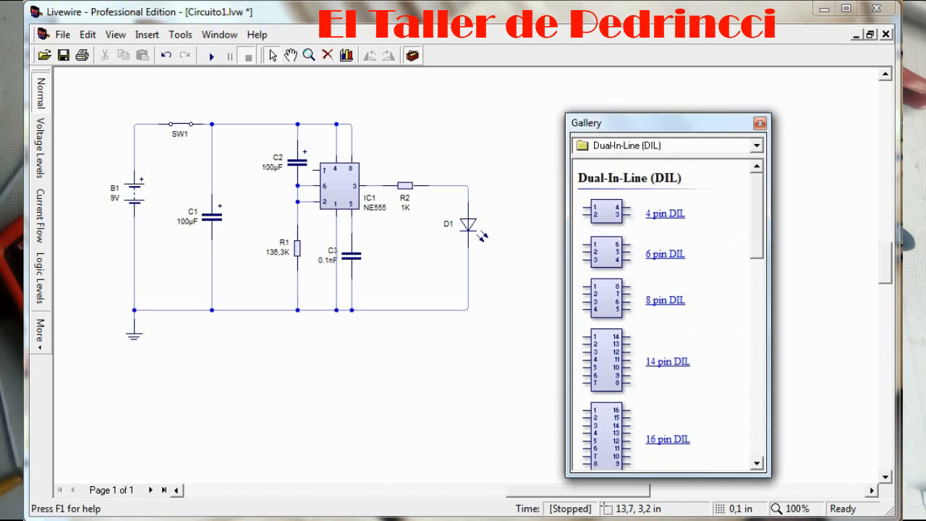
scroll(666, 315, "down", 3)
scroll(665, 315, "up", 3)
- Examine the logic gates, inverters and buffers in the gallery's 7400 Series subcategory
left_click(757, 145)
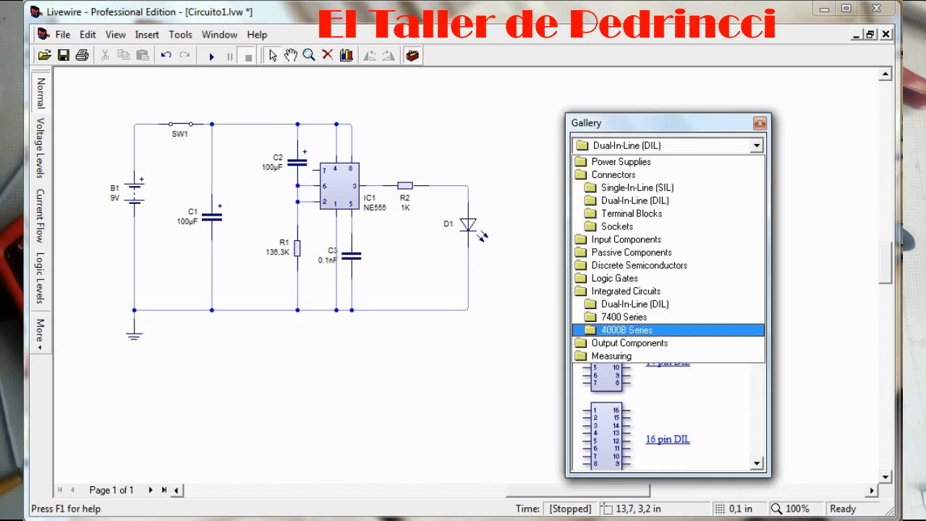
key("Up")
key("Return")
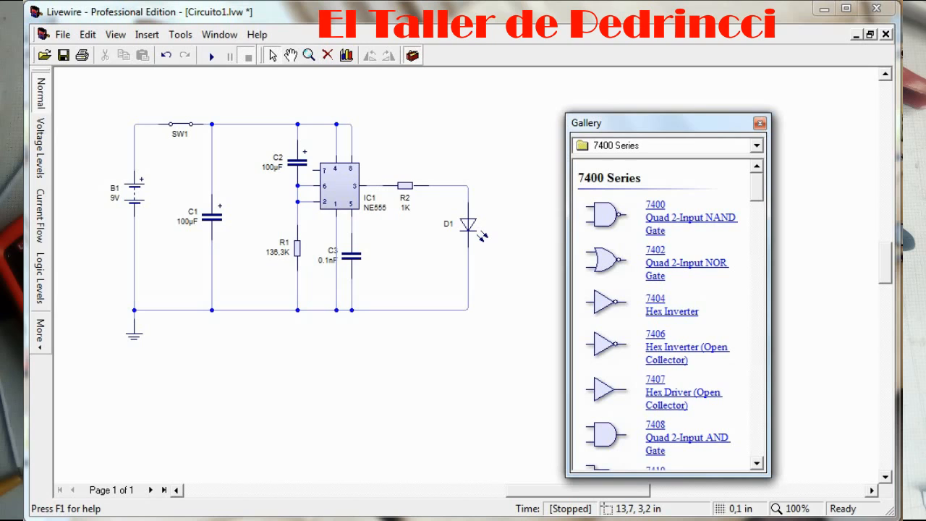
scroll(670, 315, "down", 1)
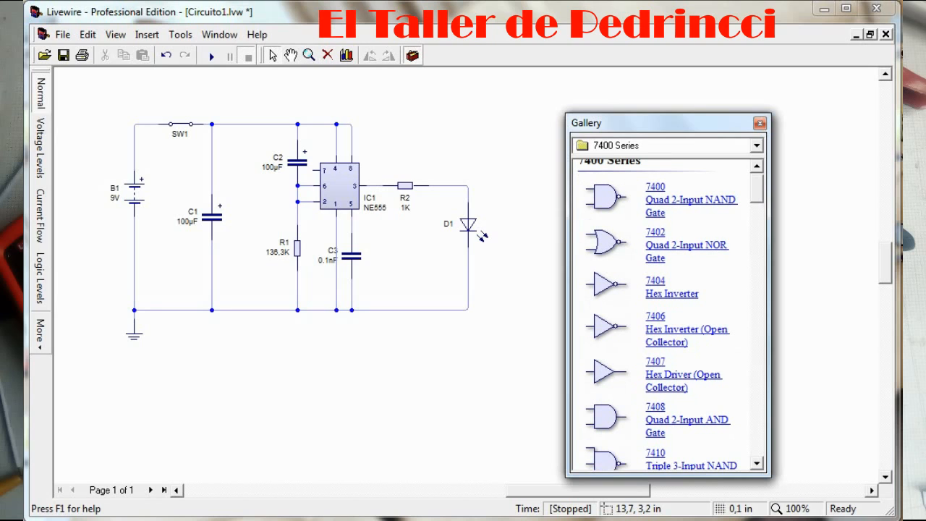
scroll(668, 314, "down", 5)
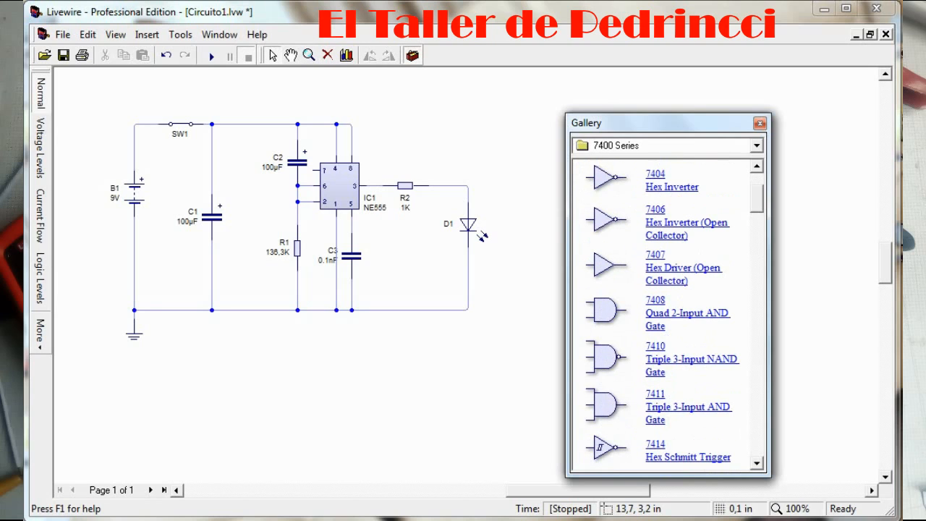
scroll(667, 314, "down", 1)
scroll(667, 314, "down", 20)
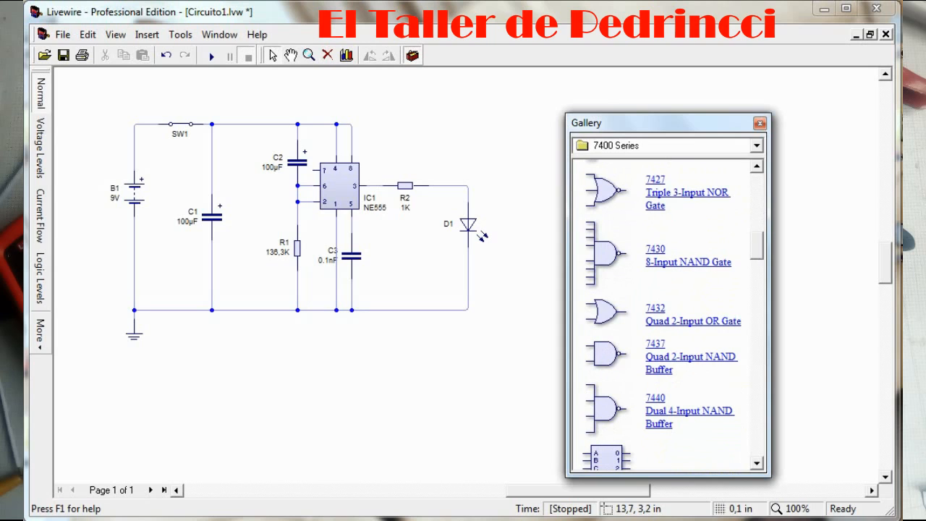
- Examine the gates, flip-flops, shift registers and counters in the gallery's 4000B Series subcategory
left_click(757, 146)
left_click(628, 331)
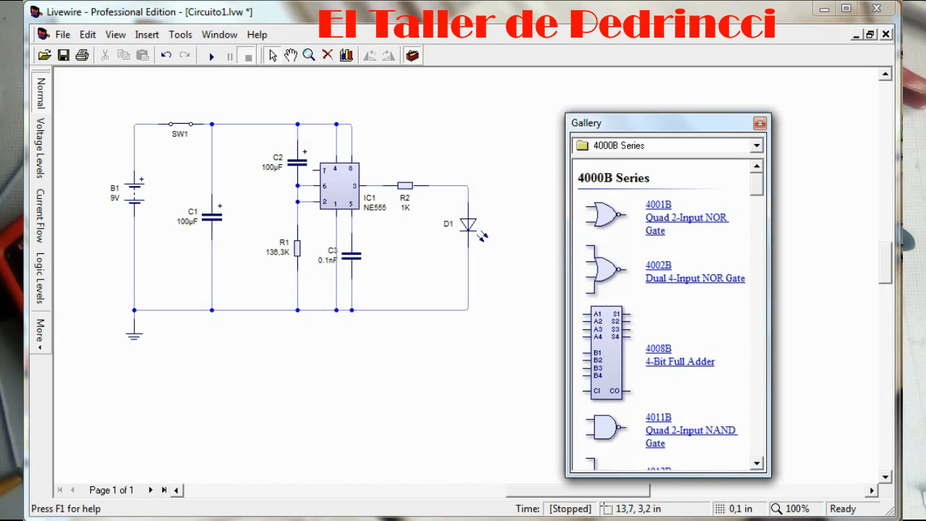
scroll(666, 315, "down", 10)
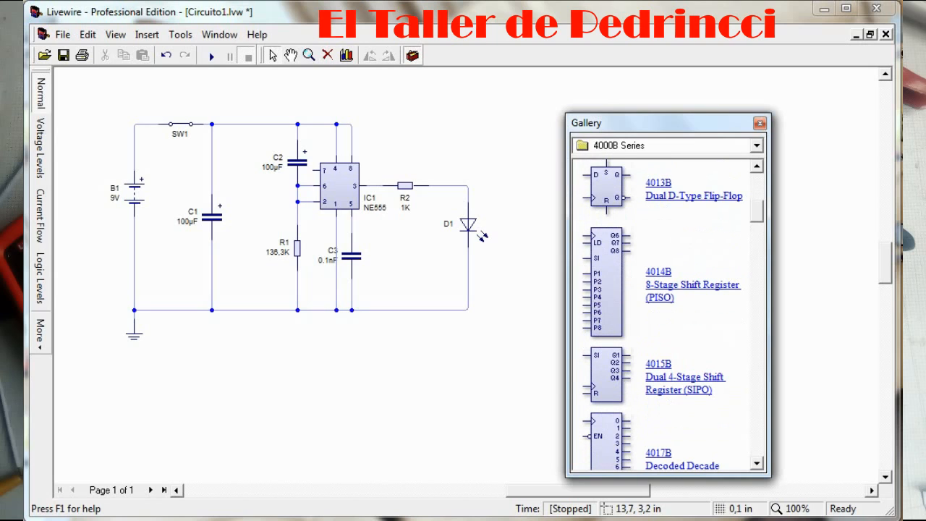
scroll(667, 315, "down", 1)
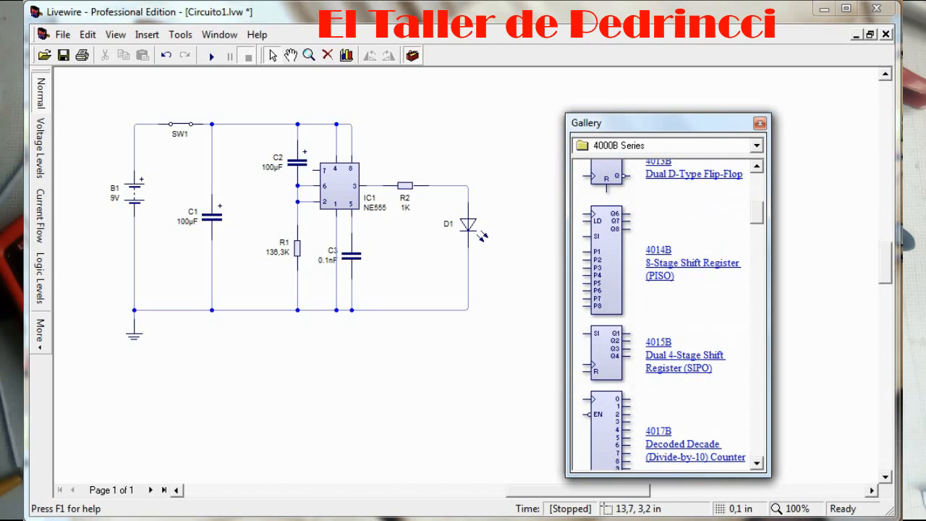
scroll(667, 314, "down", 5)
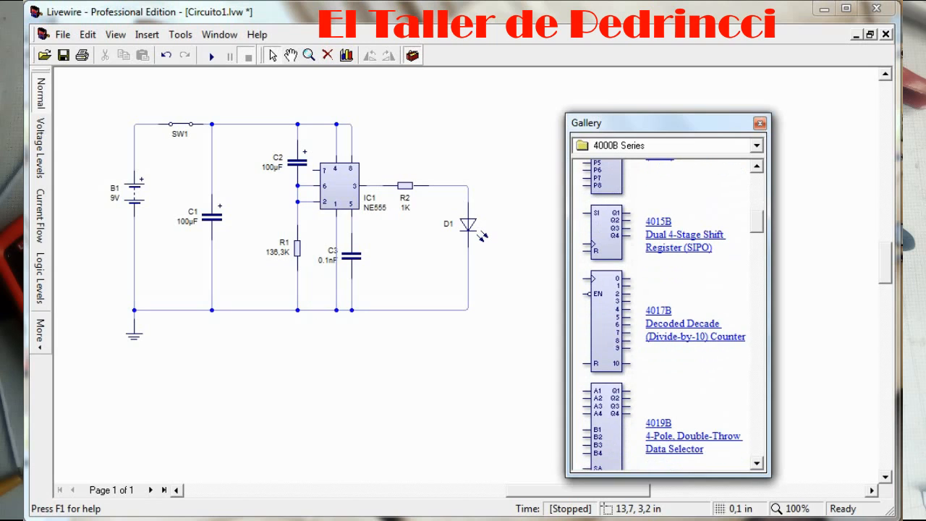
scroll(667, 315, "down", 12)
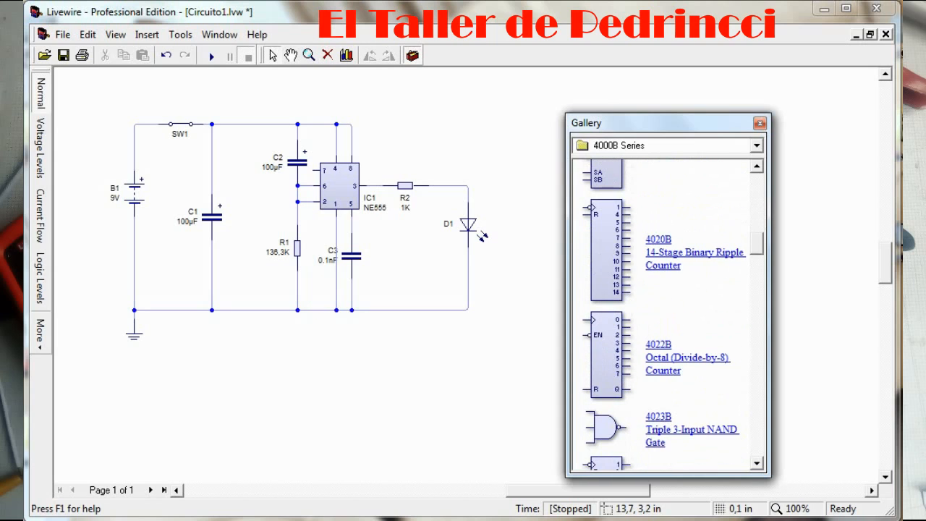
scroll(667, 314, "down", 1)
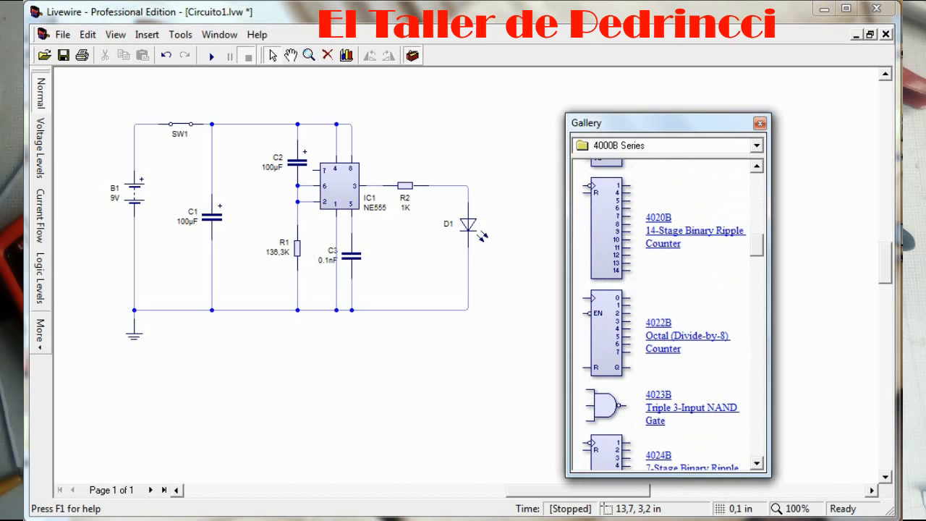
scroll(667, 314, "down", 10)
- Examine the lamps, audio parts, electromagnetic parts, LEDs and LED displays in the gallery's Output Components category
left_click(757, 146)
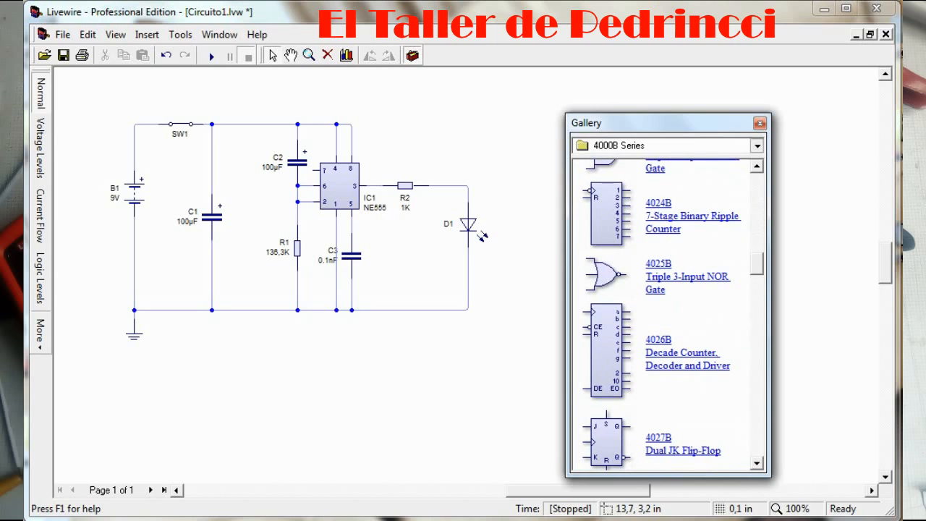
left_click(639, 342)
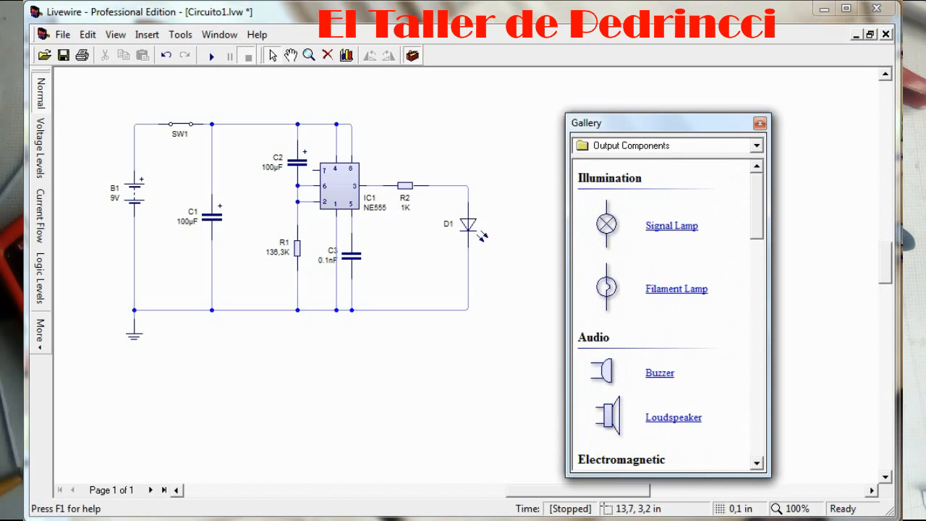
scroll(667, 314, "down", 7)
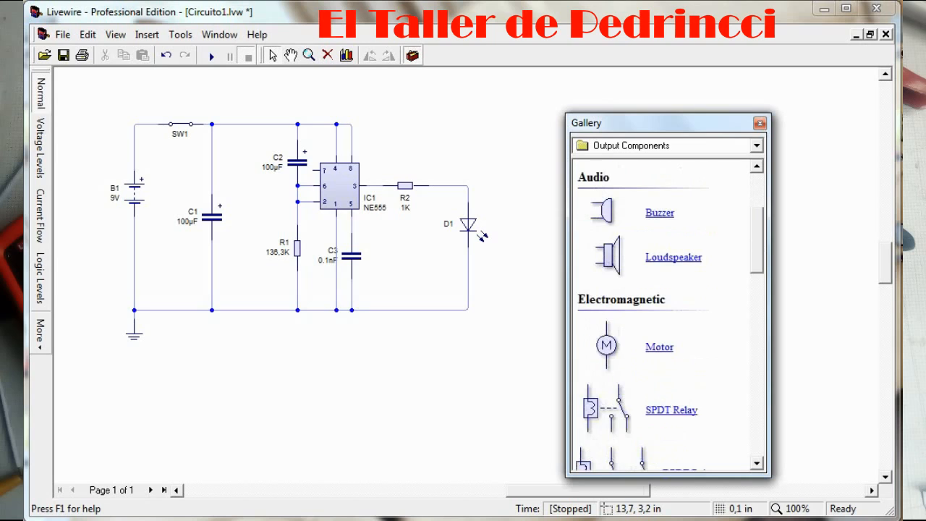
scroll(667, 315, "down", 2)
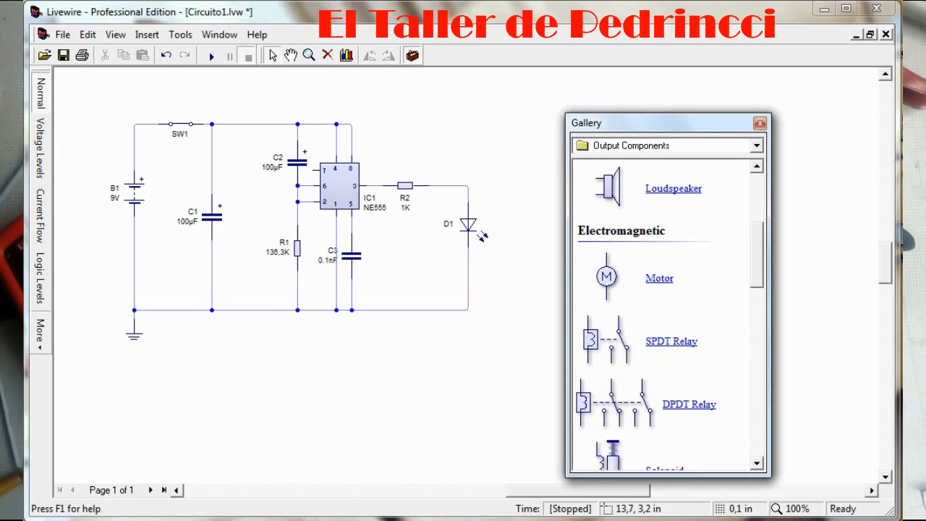
scroll(667, 315, "down", 3)
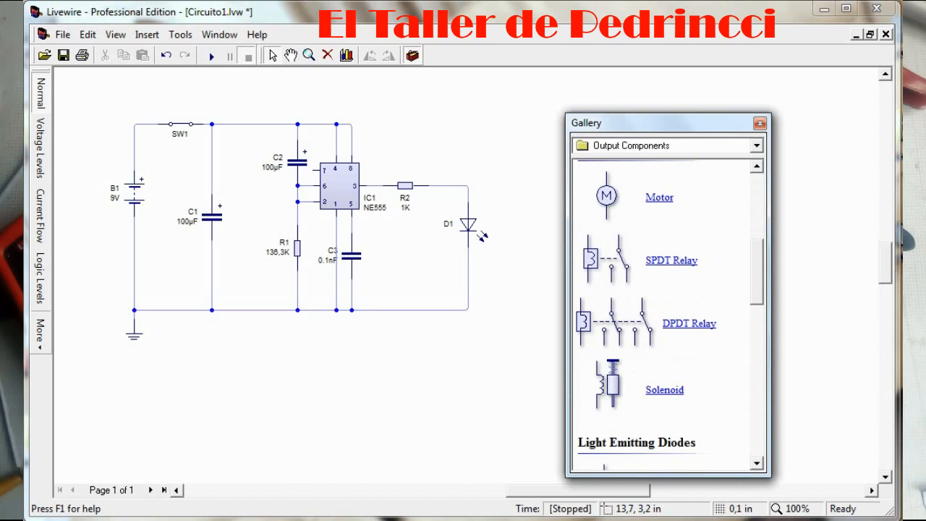
scroll(667, 314, "down", 1)
scroll(667, 315, "down", 1)
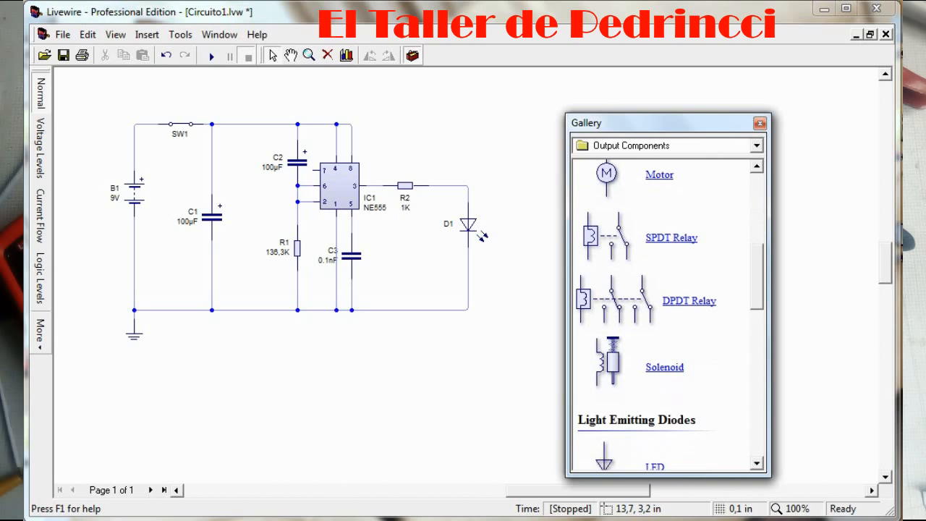
scroll(666, 315, "up", 1)
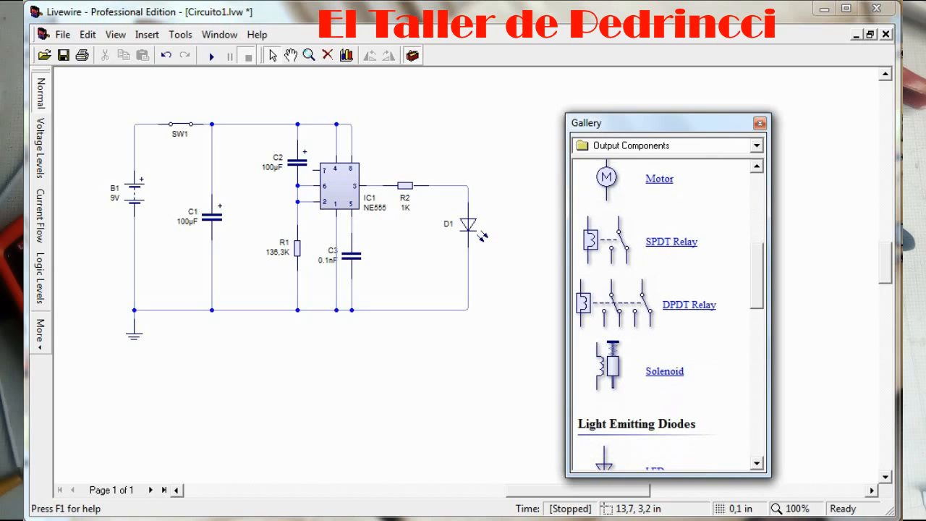
scroll(666, 315, "down", 10)
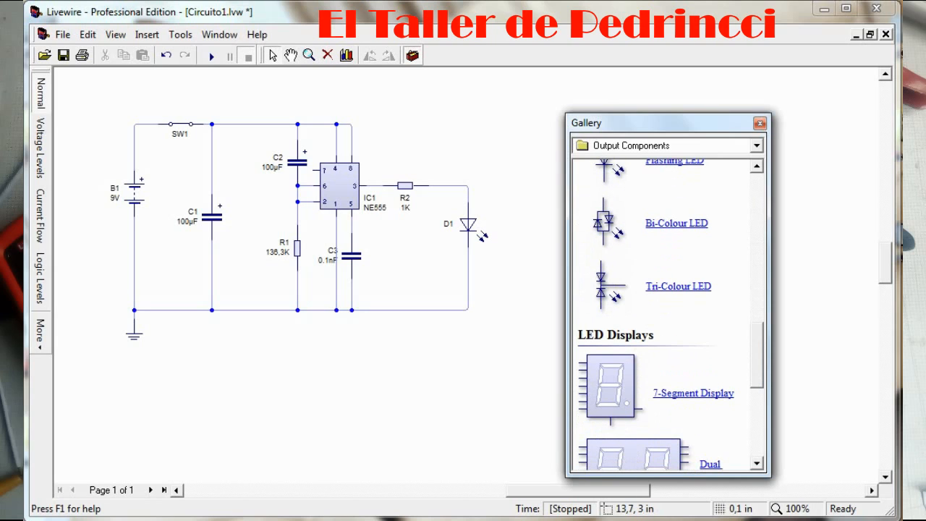
scroll(667, 314, "down", 10)
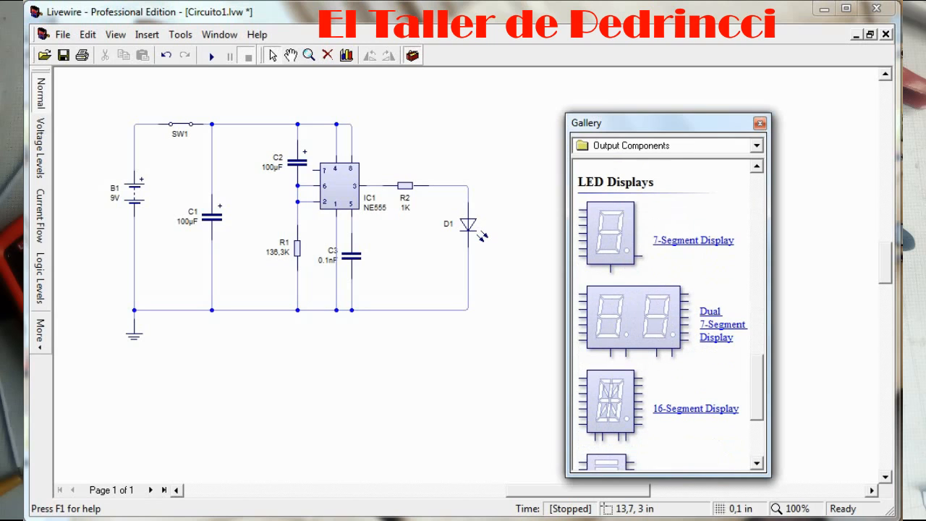
scroll(667, 315, "down", 5)
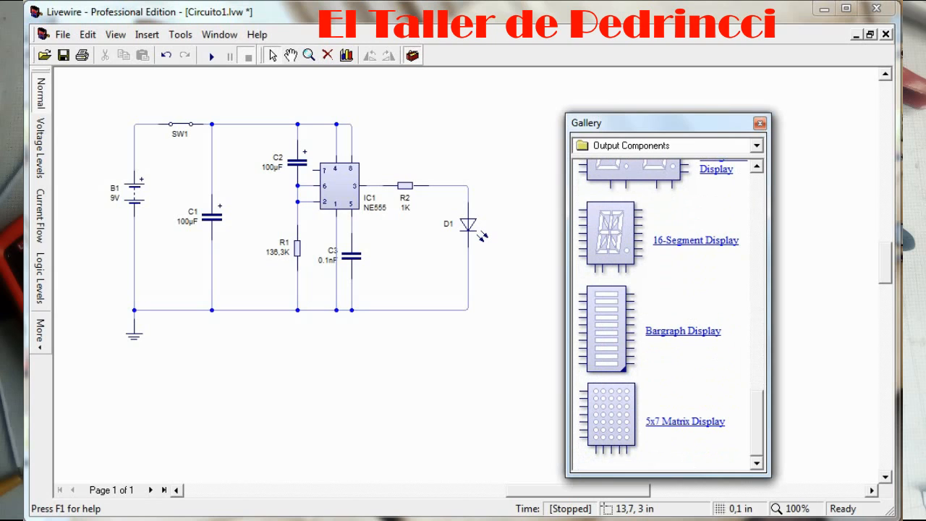
- Examine the meters, test point and virtual instruments in the gallery's Measuring category
left_click(756, 146)
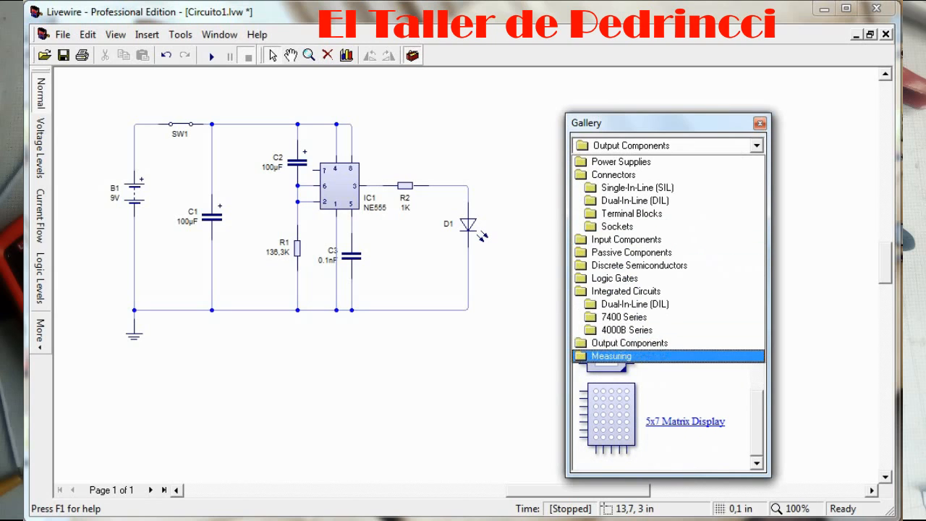
left_click(622, 355)
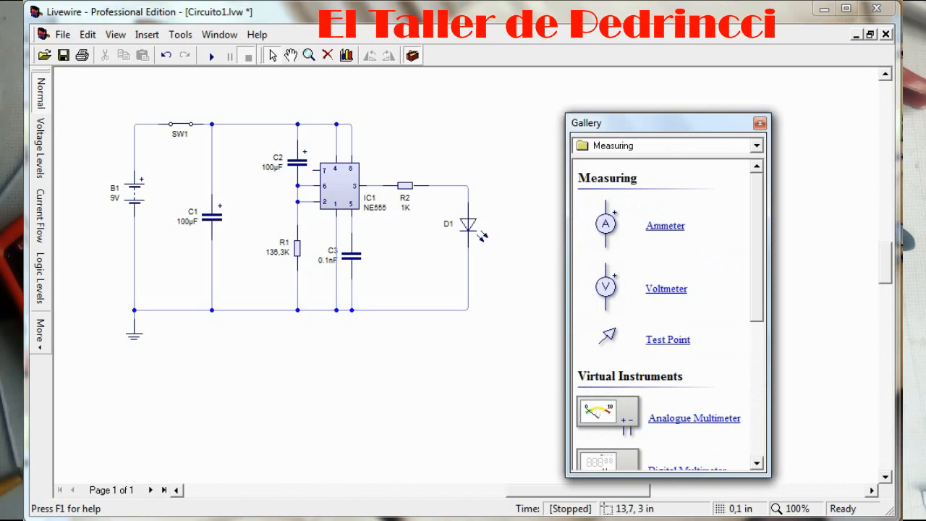
scroll(670, 314, "down", 5)
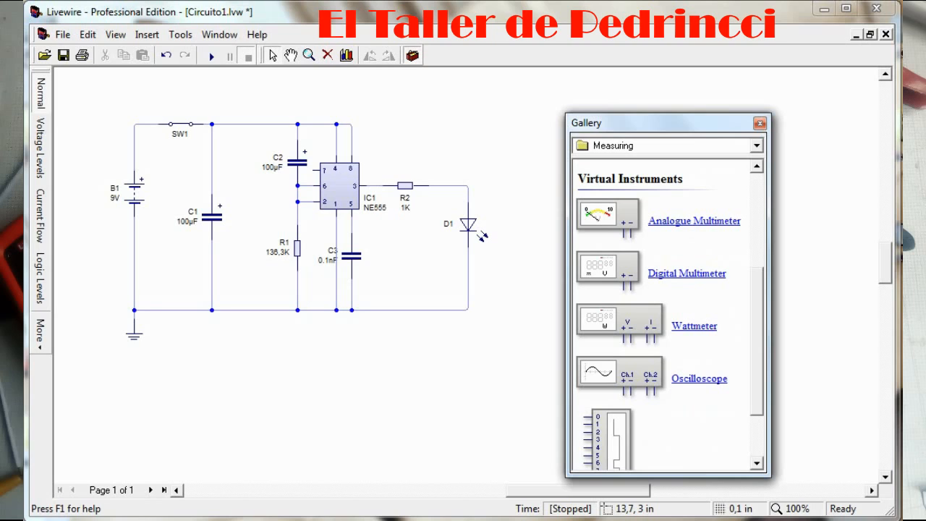
scroll(666, 311, "down", 3)
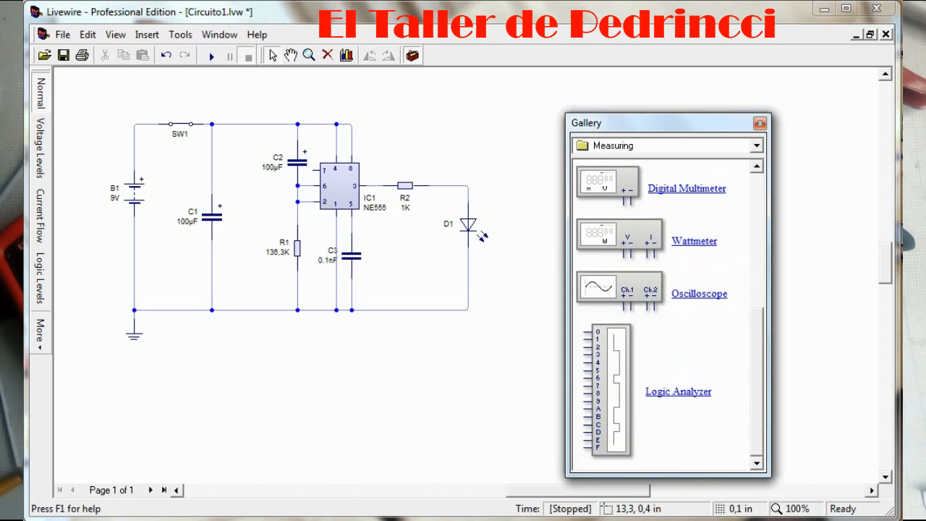
scroll(665, 315, "up", 4)
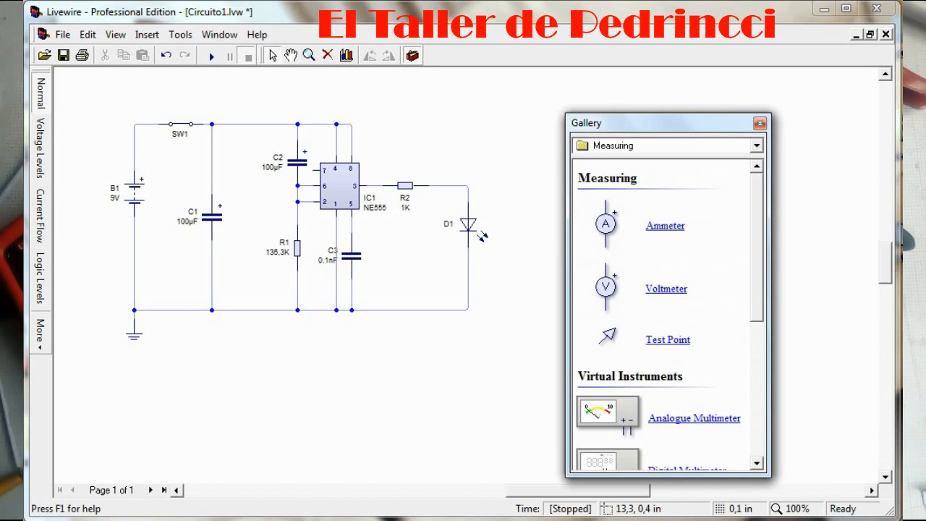
- Place a Digital Multimeter above D1 and wire its positive lead between R2 and D1 and its negative lead to the ground rail
scroll(666, 315, "down", 4)
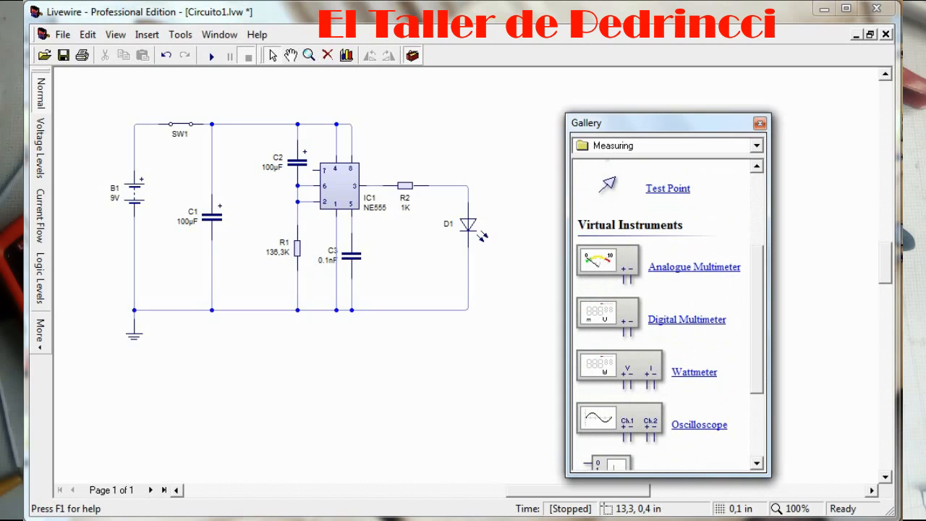
left_click_drag(607, 260, 445, 115)
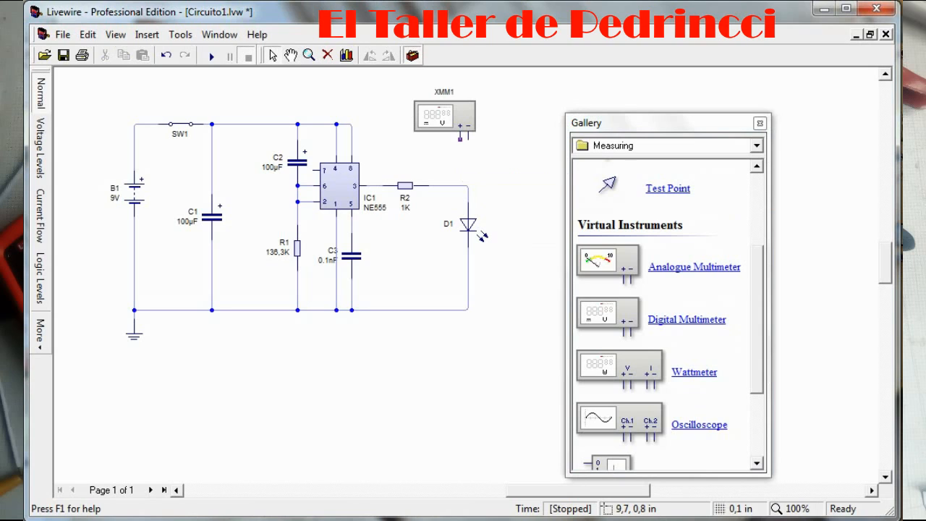
left_click_drag(460, 139, 460, 186)
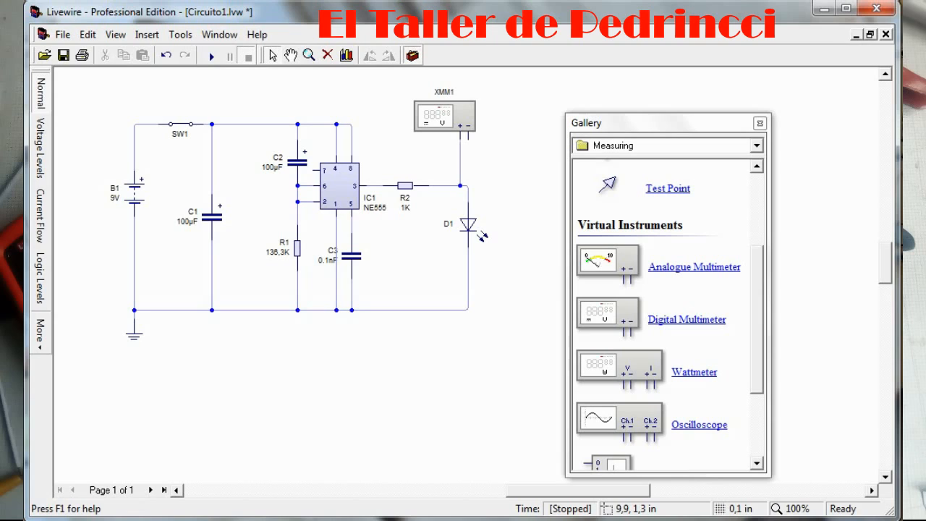
left_click_drag(467, 139, 468, 310)
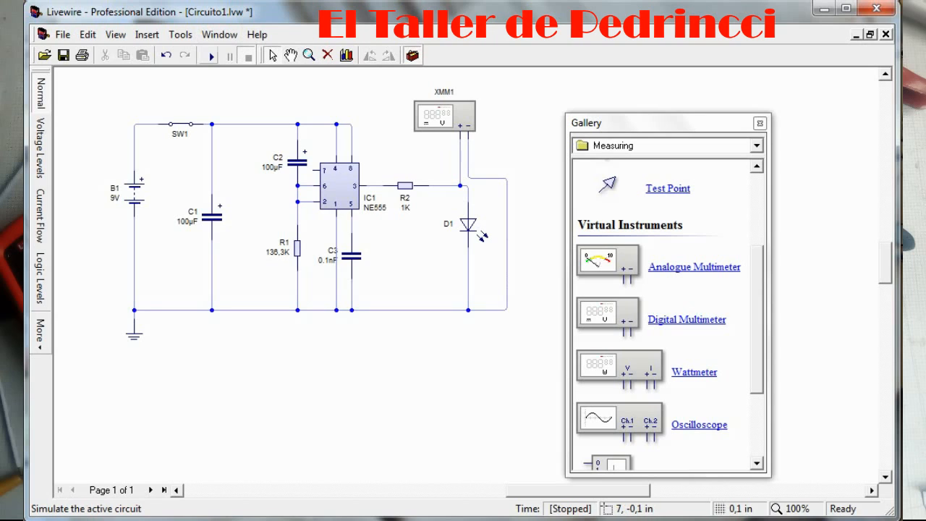
- Simulate the circuit to read the voltage across D1 on the multimeter, and stop the simulation
left_click(210, 56)
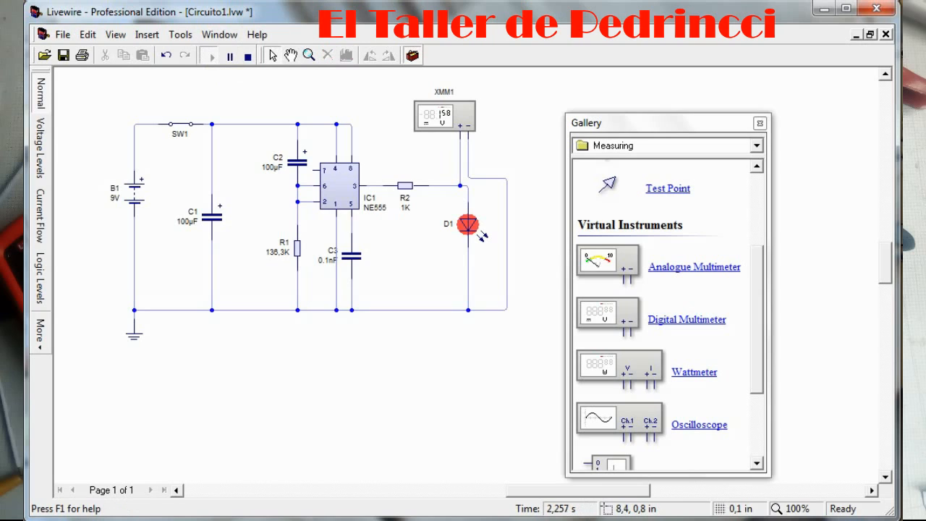
left_click(443, 118)
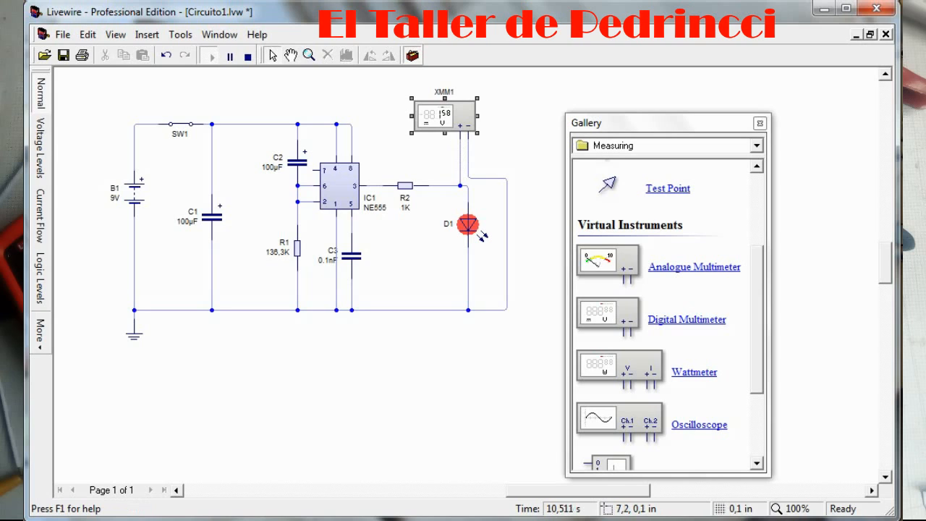
left_click(248, 56)
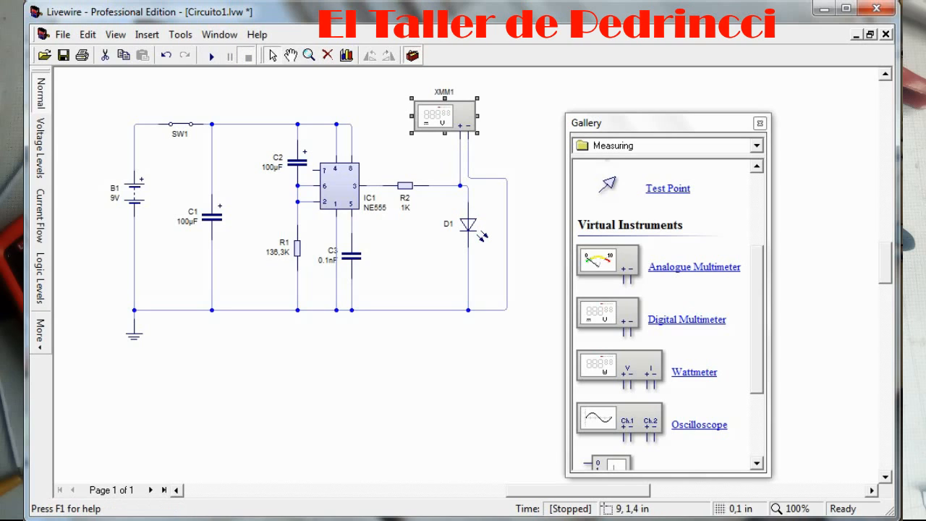
- Set resistor R2 to 220 Ω and run the simulation to read the voltage across D1, stopping it after the reading
double_click(405, 186)
left_click(494, 300)
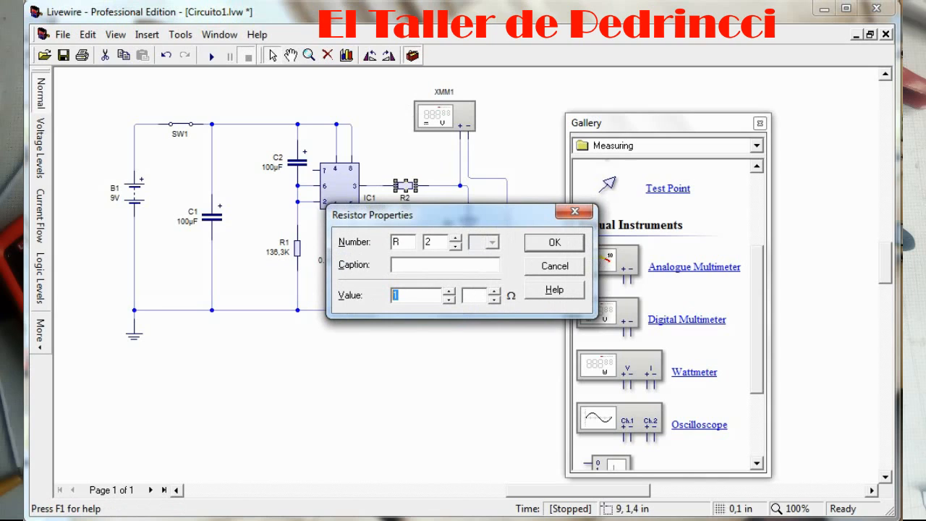
type("220")
key("Return")
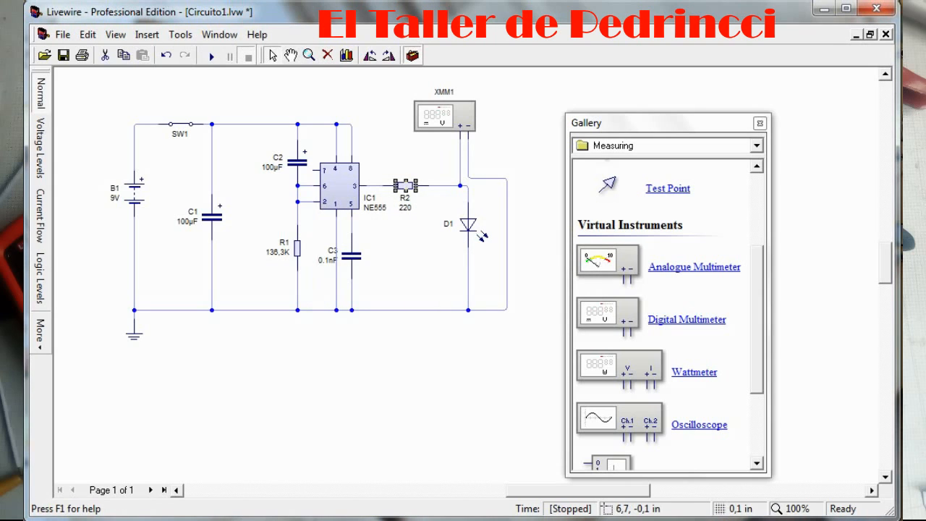
left_click(211, 56)
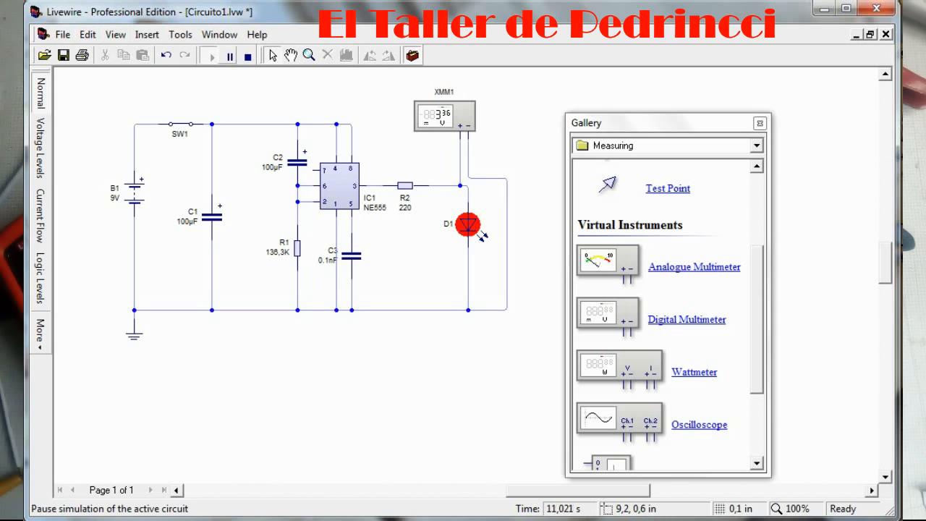
left_click(248, 56)
- Insert a parts list report as a table in the empty area below the circuit
left_click(181, 35)
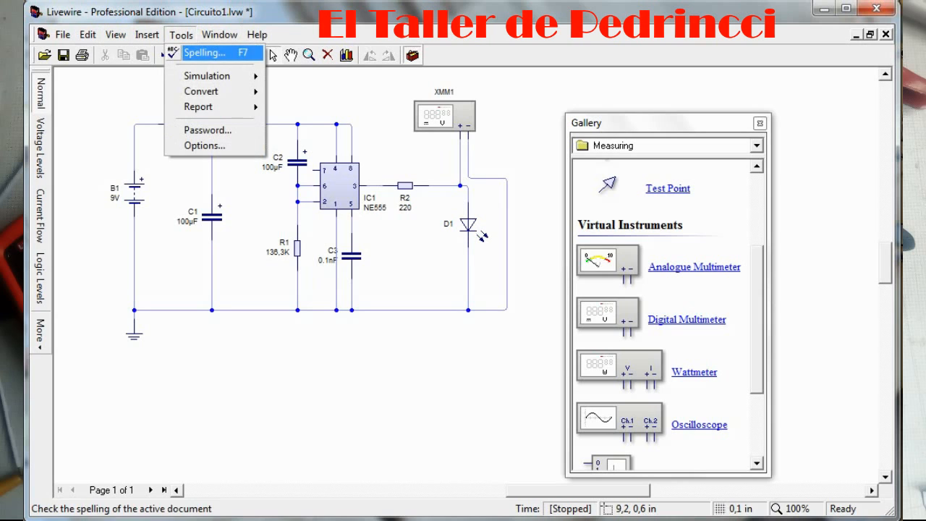
mouse_move(220, 35)
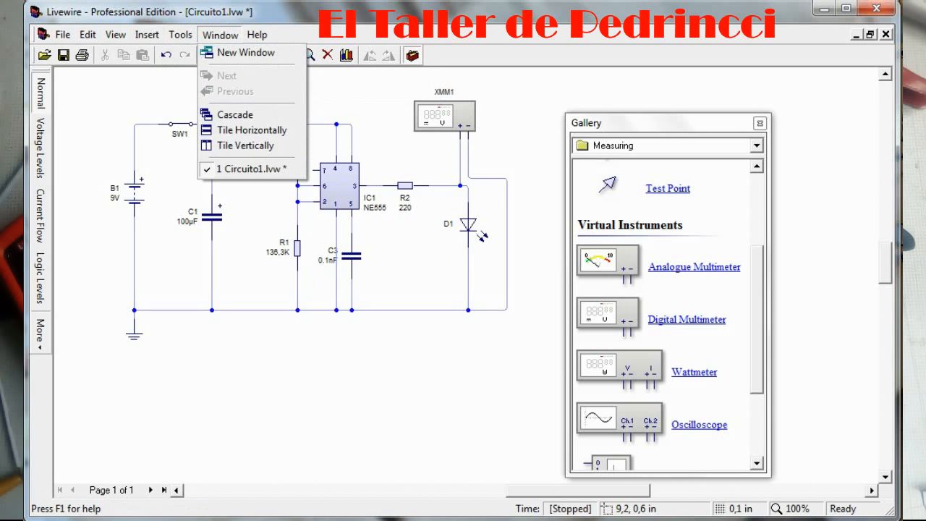
mouse_move(147, 35)
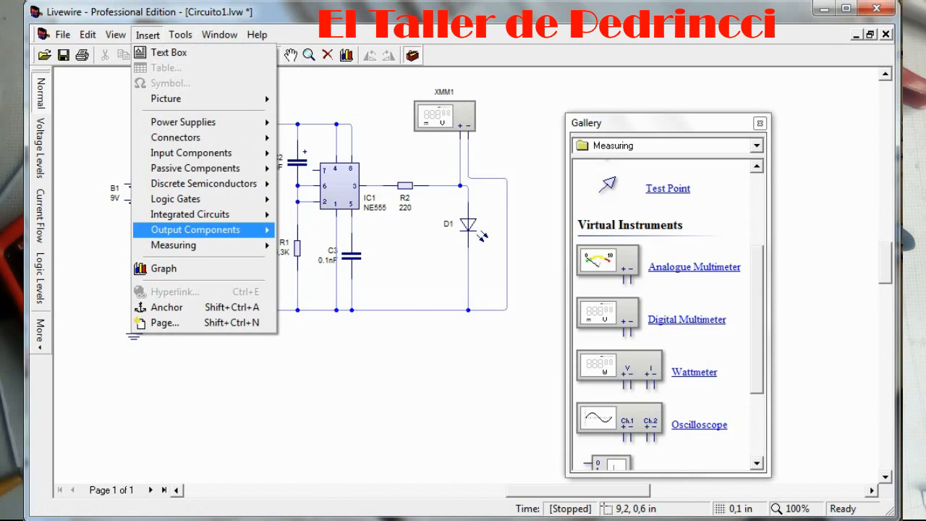
mouse_move(174, 244)
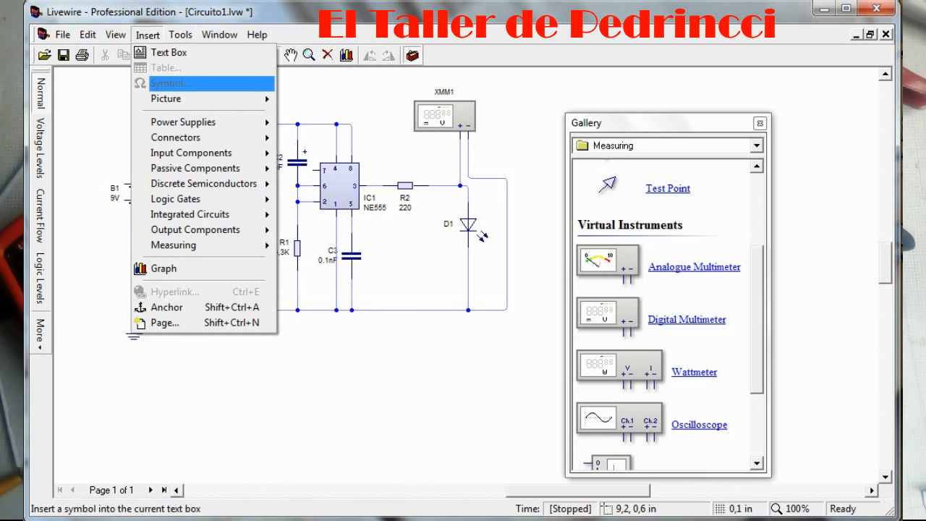
mouse_move(181, 34)
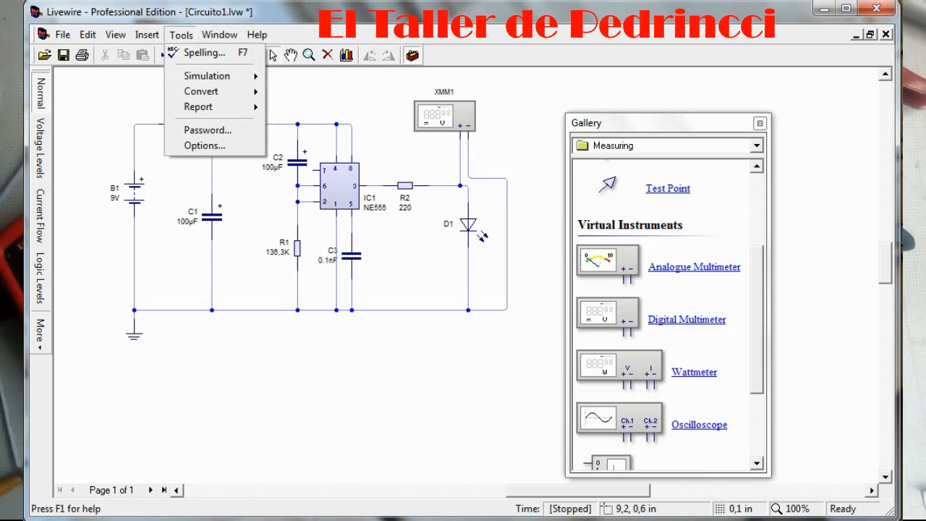
mouse_move(203, 106)
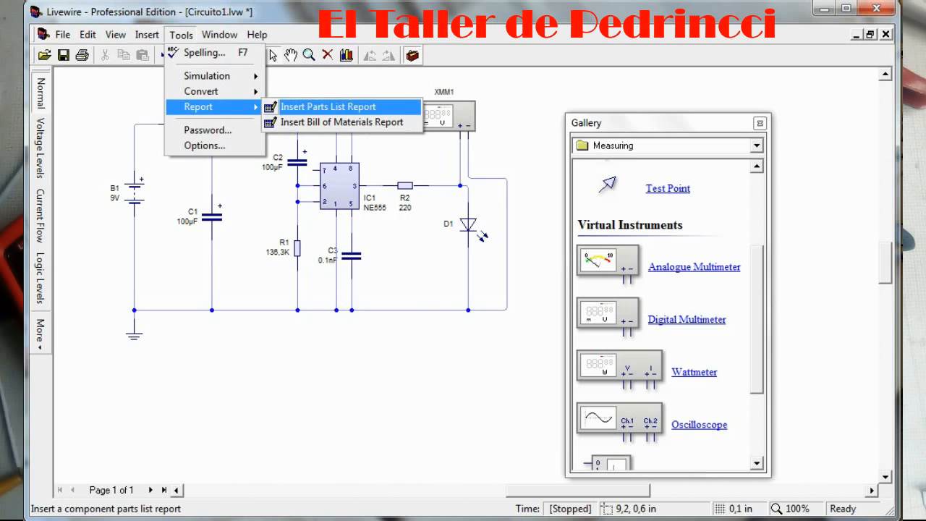
left_click(328, 106)
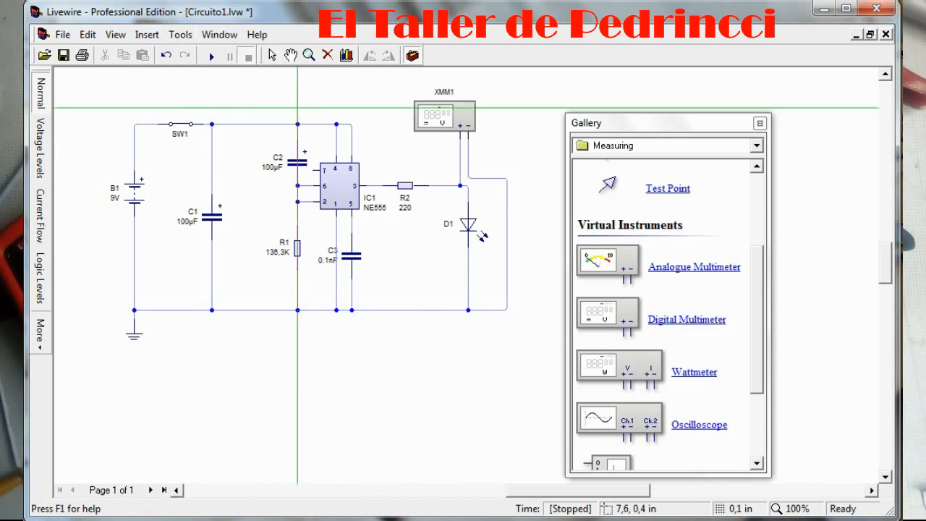
left_click_drag(251, 320, 509, 473)
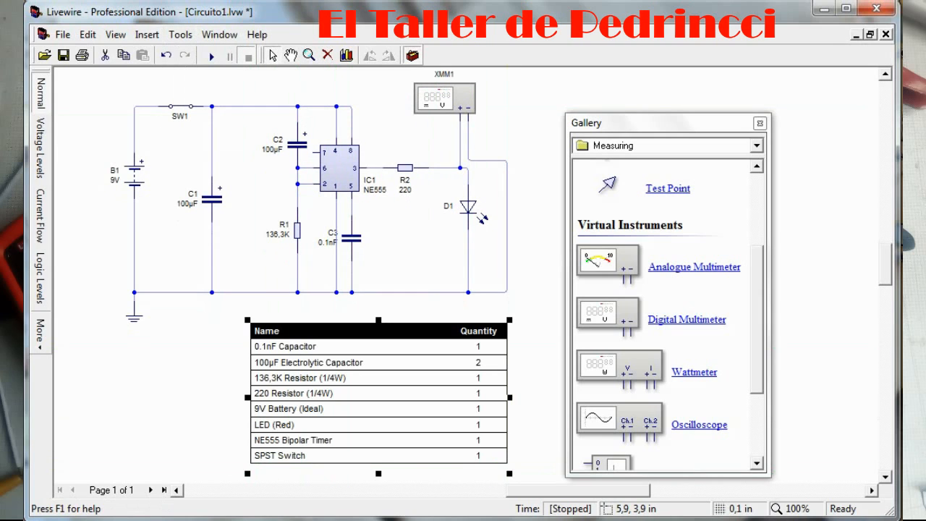
left_click(162, 361)
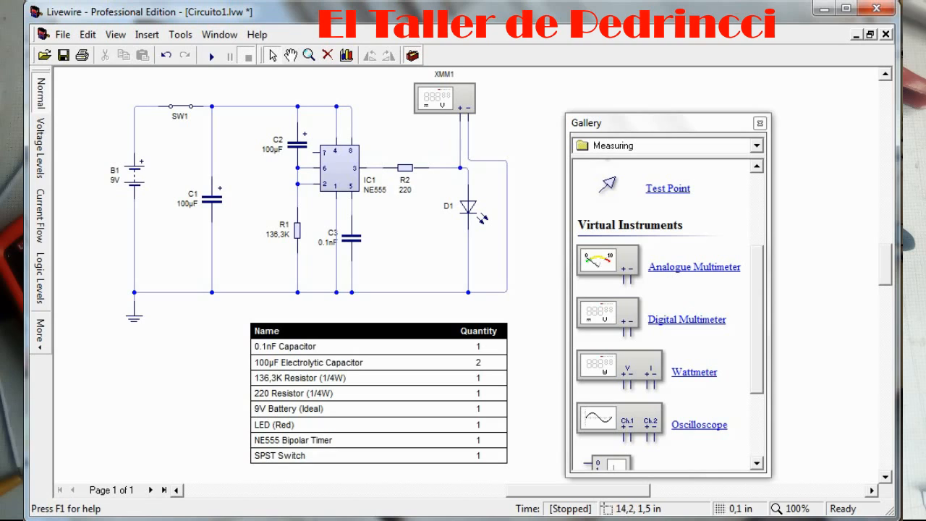
- Close the Gallery and simulate the circuit, examining it in the Voltage Levels, Current Flow and Logic Levels views before returning to Normal
left_click(759, 123)
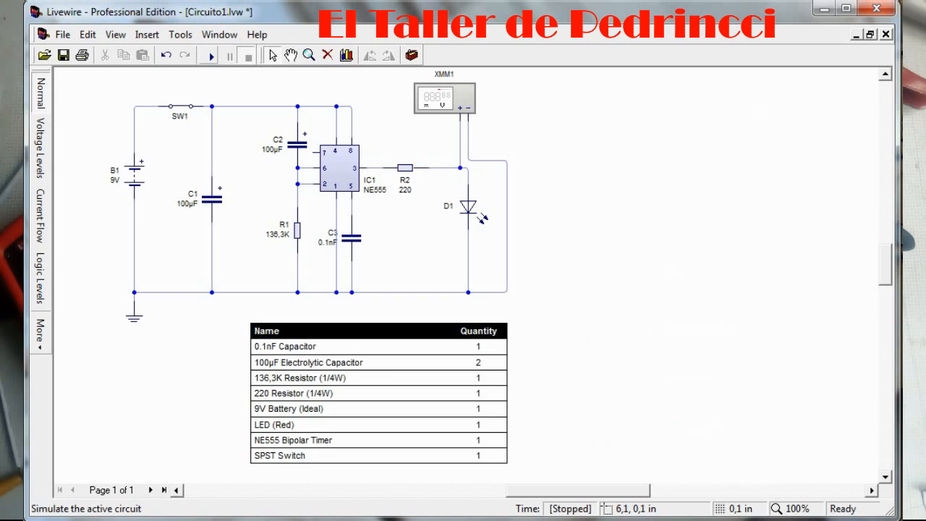
left_click(211, 56)
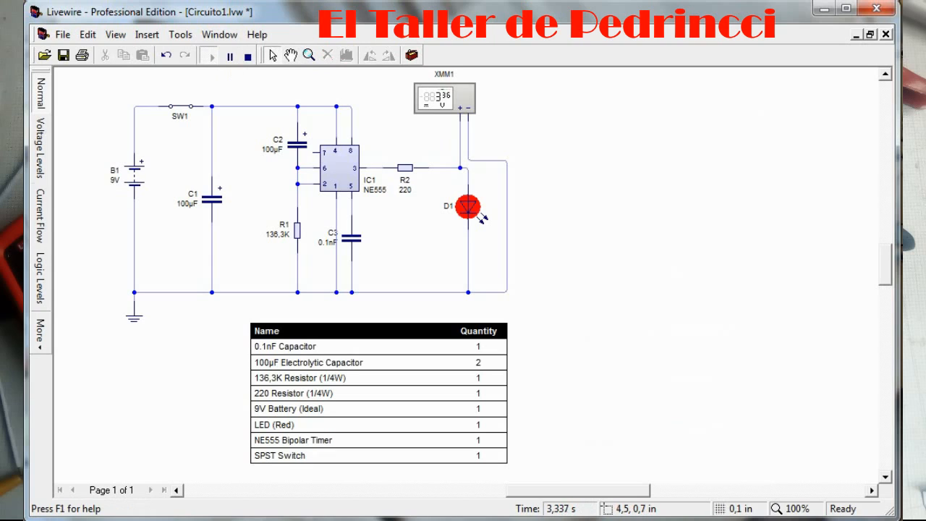
left_click(41, 148)
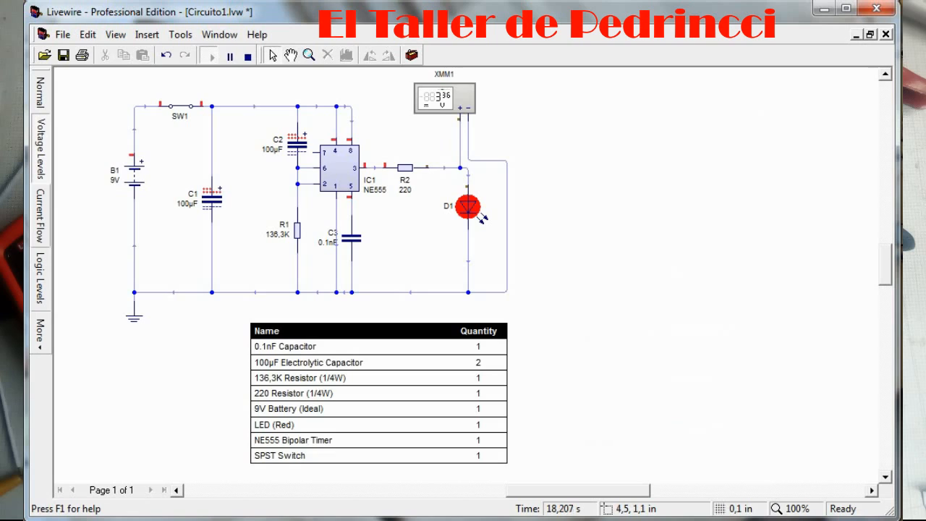
left_click(40, 217)
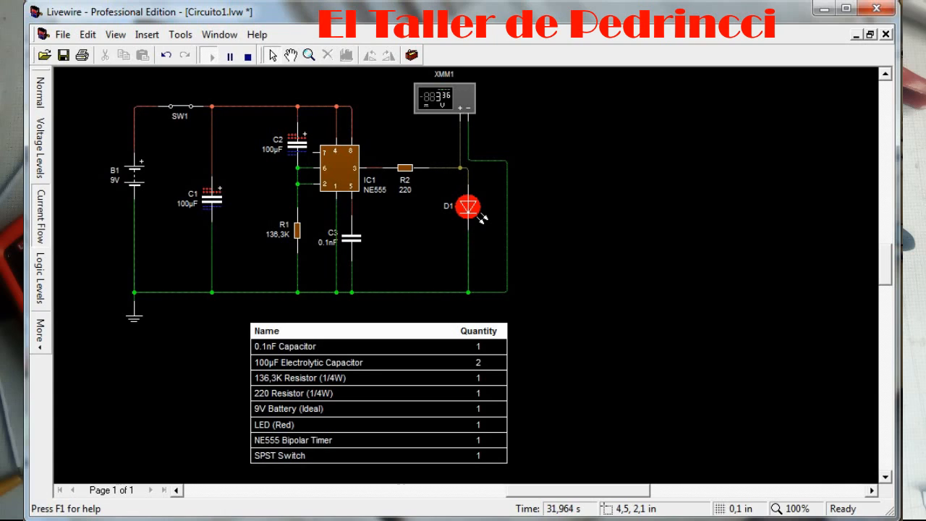
left_click(40, 278)
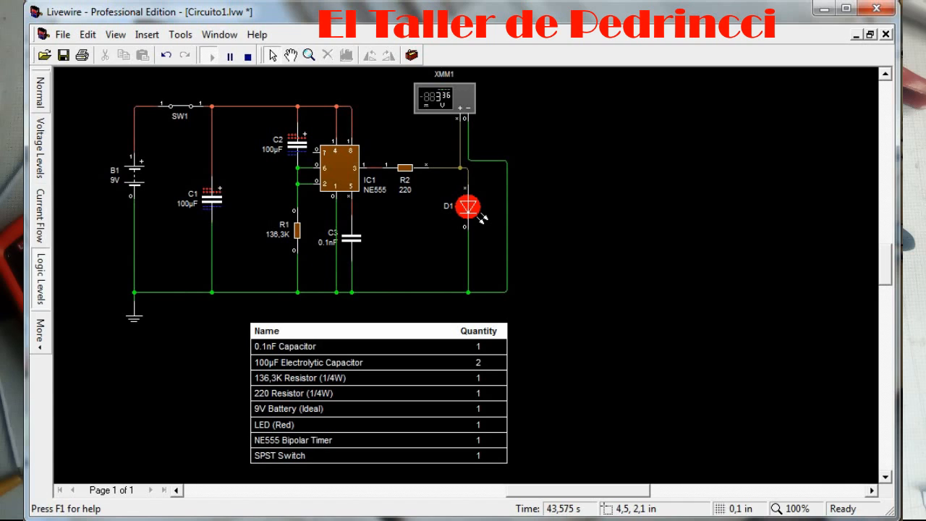
left_click(40, 92)
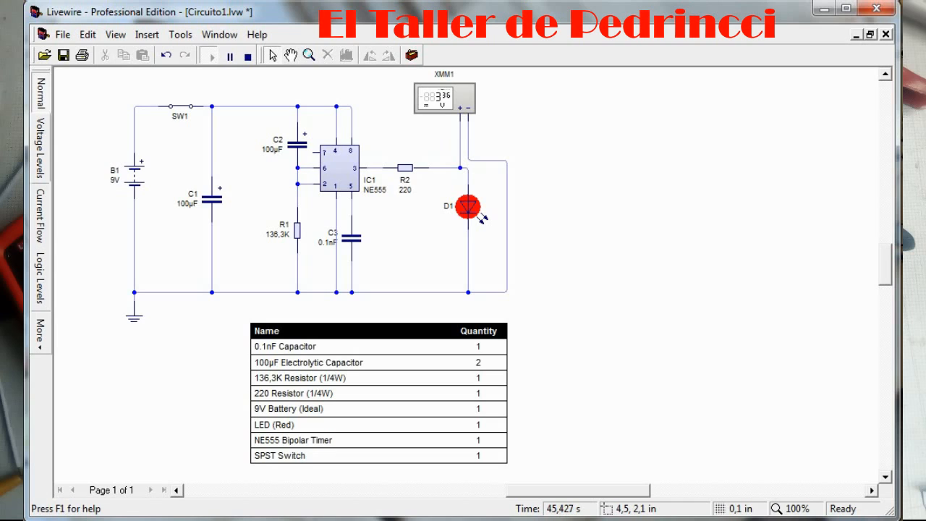